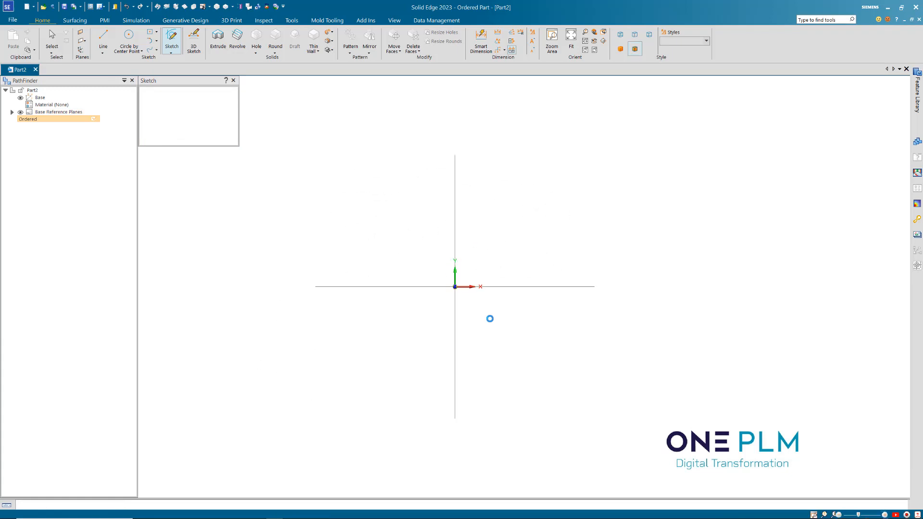
Sketch a 600 mm diameter circle centred on the origin of the top plane and finish the sketch.
{"action": "scroll", "coordinate": [478, 329], "scroll_direction": "down", "scroll_amount": 1}
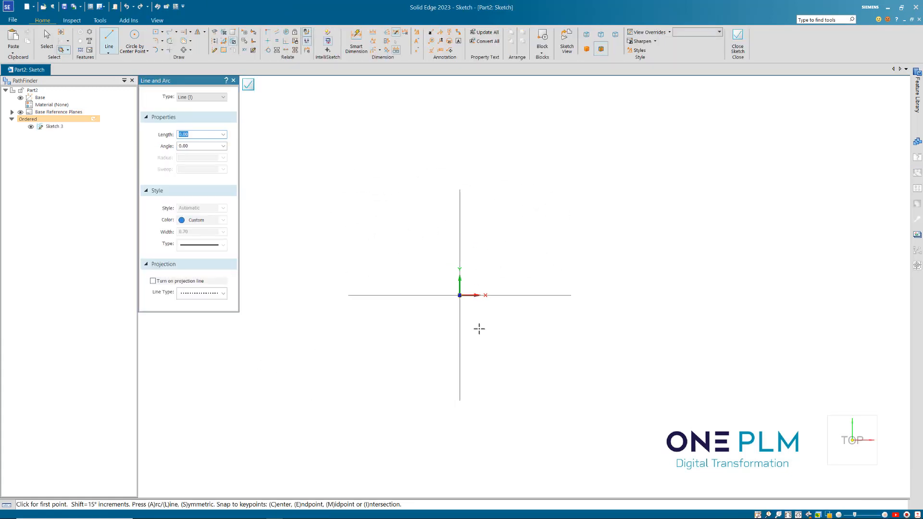
{"action": "left_click", "coordinate": [134, 37]}
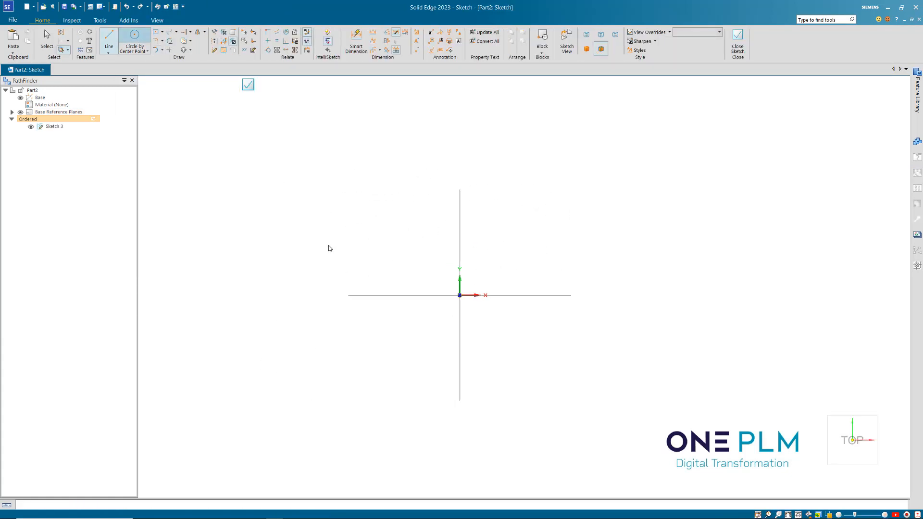
{"action": "type", "text": "600"}
{"action": "key", "text": "Return"}
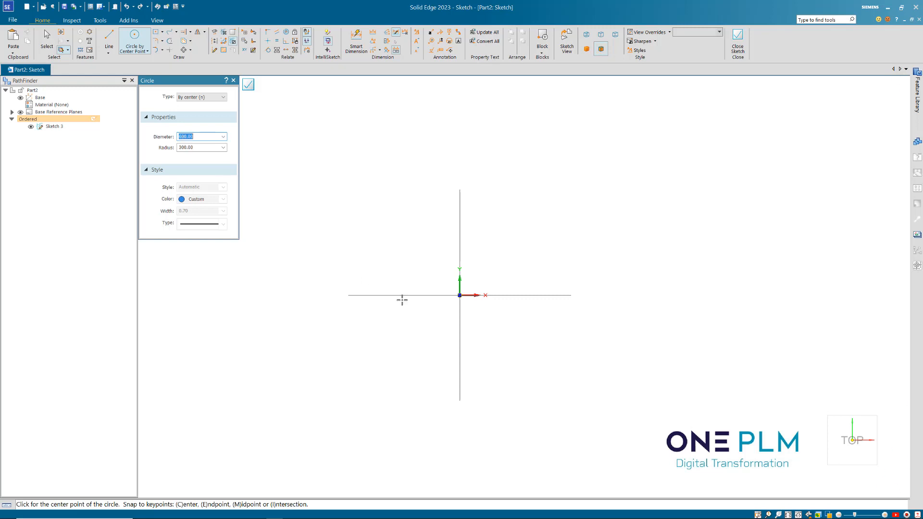
{"action": "left_click", "coordinate": [461, 295]}
{"action": "scroll", "coordinate": [468, 307], "scroll_direction": "down", "scroll_amount": 3}
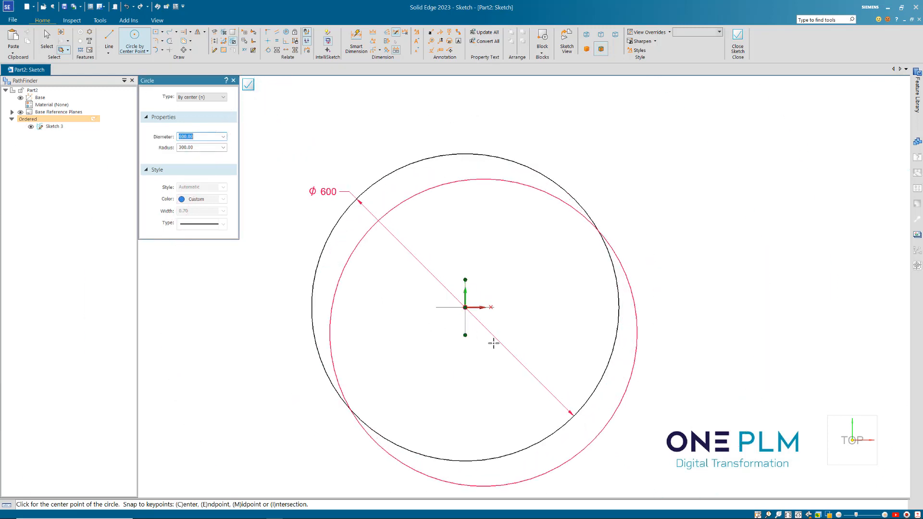
{"action": "key", "text": "Escape"}
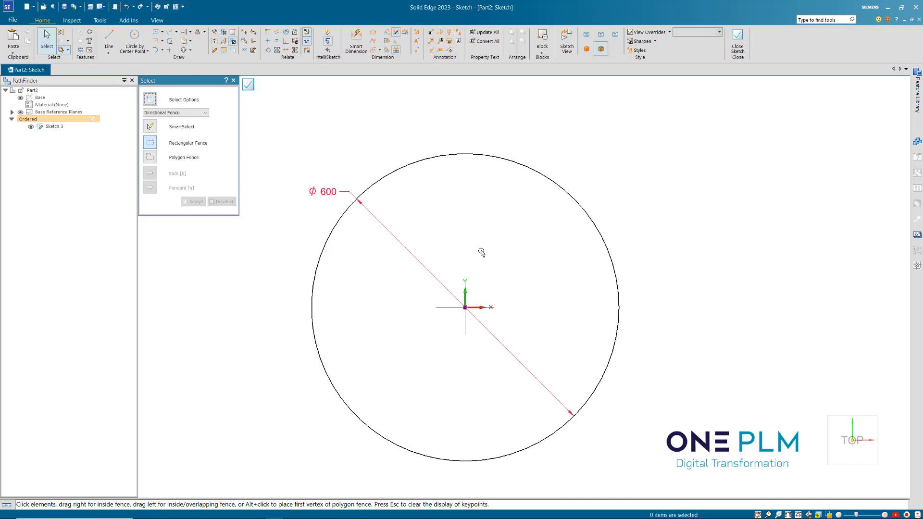
{"action": "left_click", "coordinate": [249, 85]}
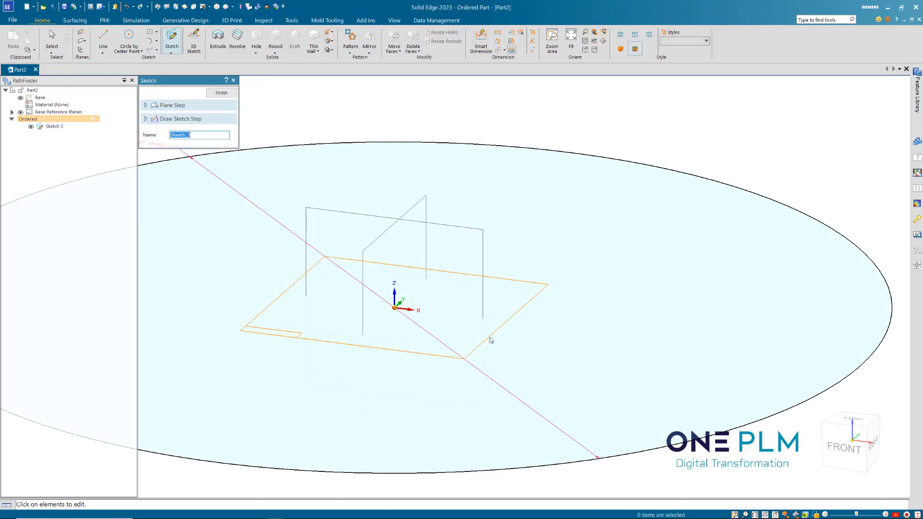
{"action": "left_click", "coordinate": [225, 94]}
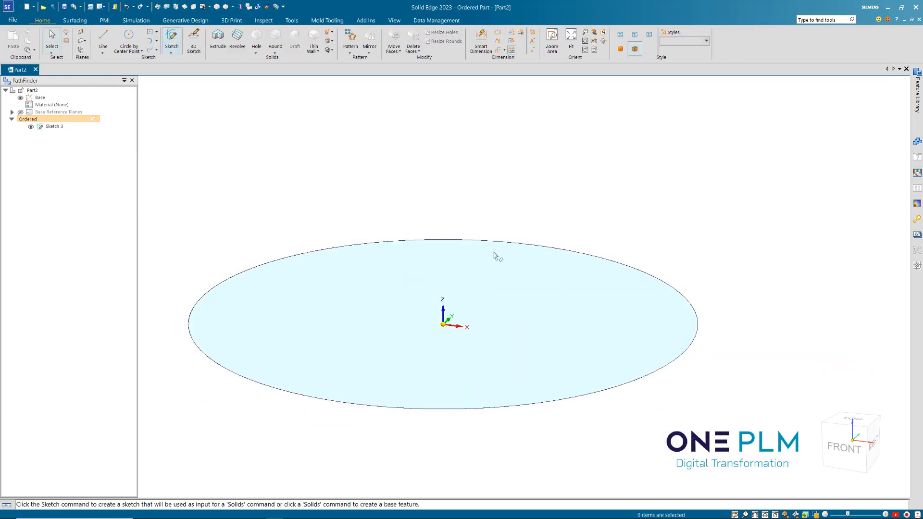
Reopen the profile of the circle sketch for editing.
{"action": "scroll", "coordinate": [495, 257], "scroll_direction": "down", "scroll_amount": 2}
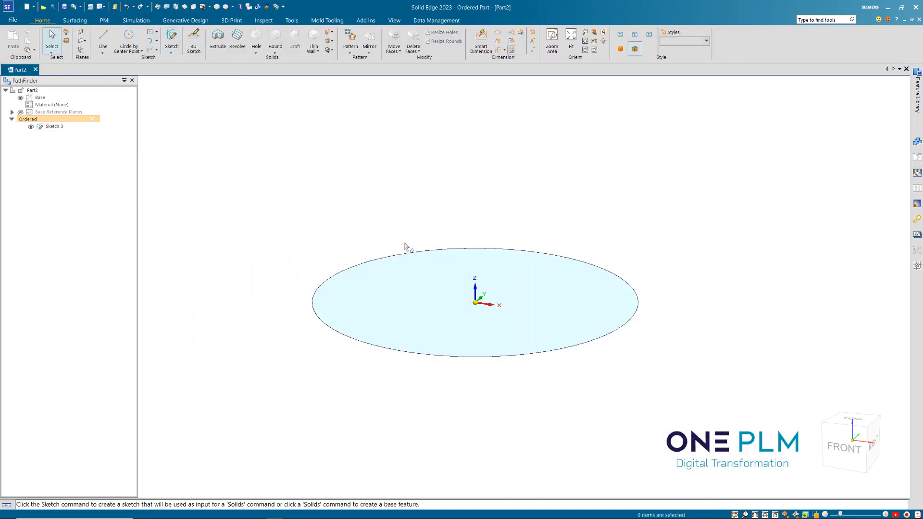
{"action": "scroll", "coordinate": [461, 369], "scroll_direction": "down", "scroll_amount": 4}
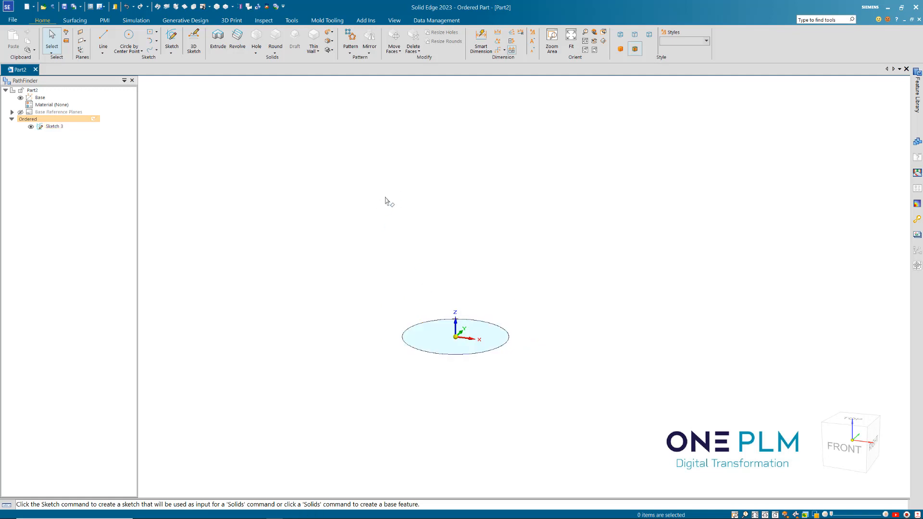
{"action": "scroll", "coordinate": [447, 339], "scroll_direction": "up", "scroll_amount": 2}
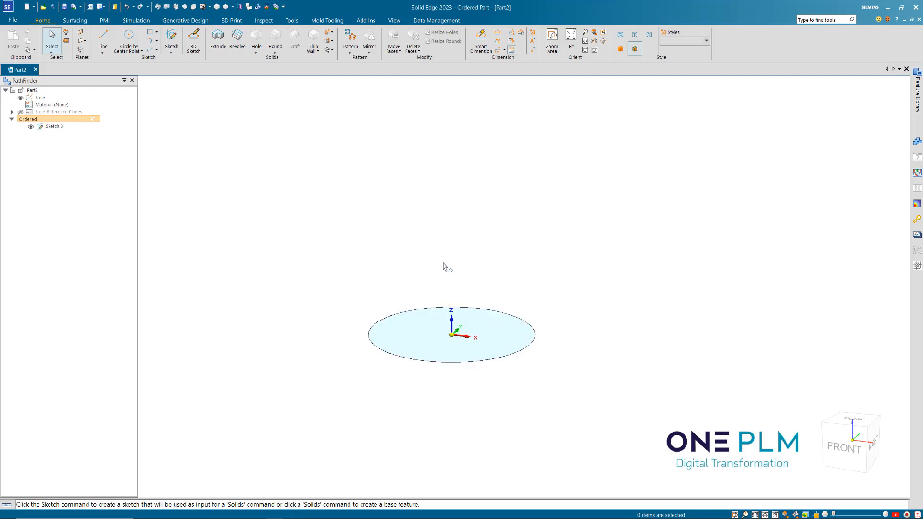
{"action": "left_click", "coordinate": [52, 127]}
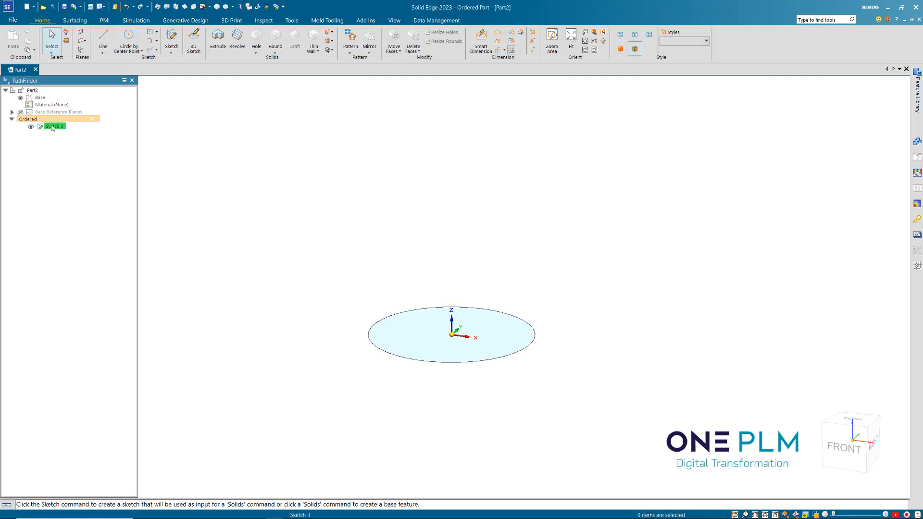
{"action": "left_click", "coordinate": [141, 51]}
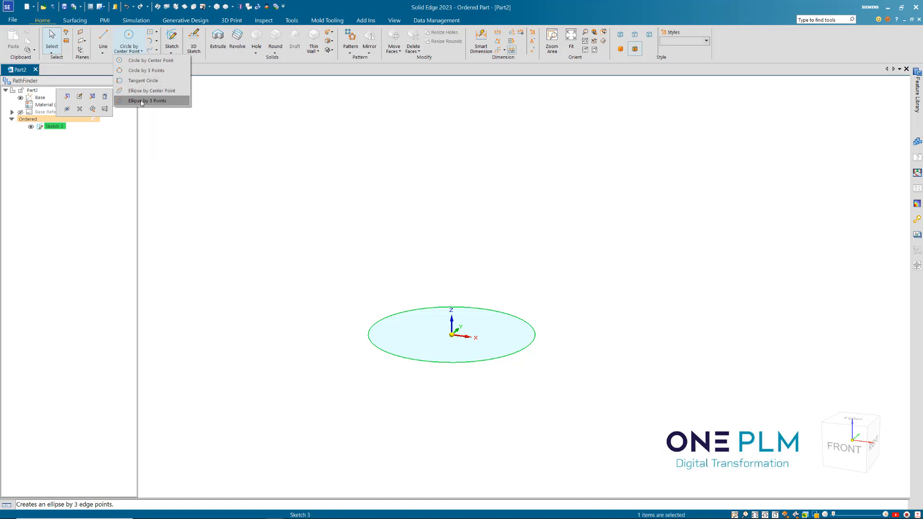
{"action": "left_click", "coordinate": [79, 97]}
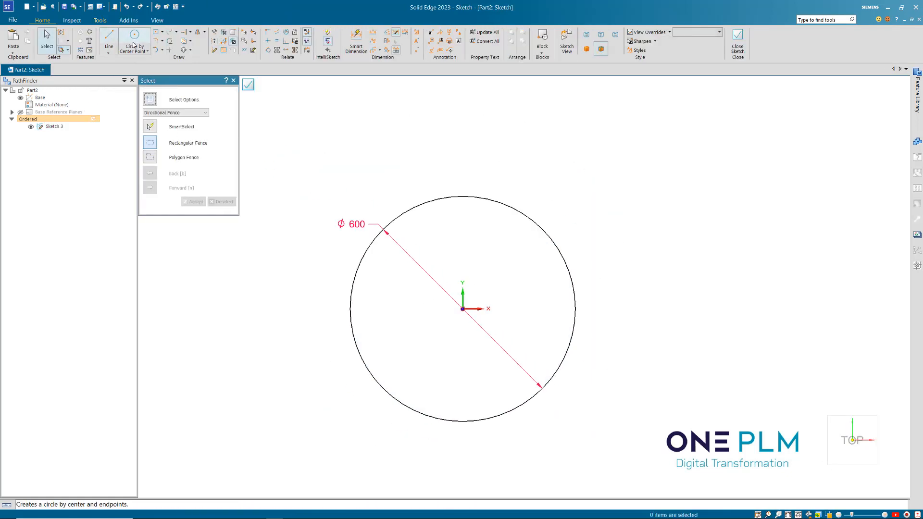
Draw a centre-point ellipse around the circle, centred on the origin, with its long axis along X and about 938 mm wide.
{"action": "left_click", "coordinate": [144, 51]}
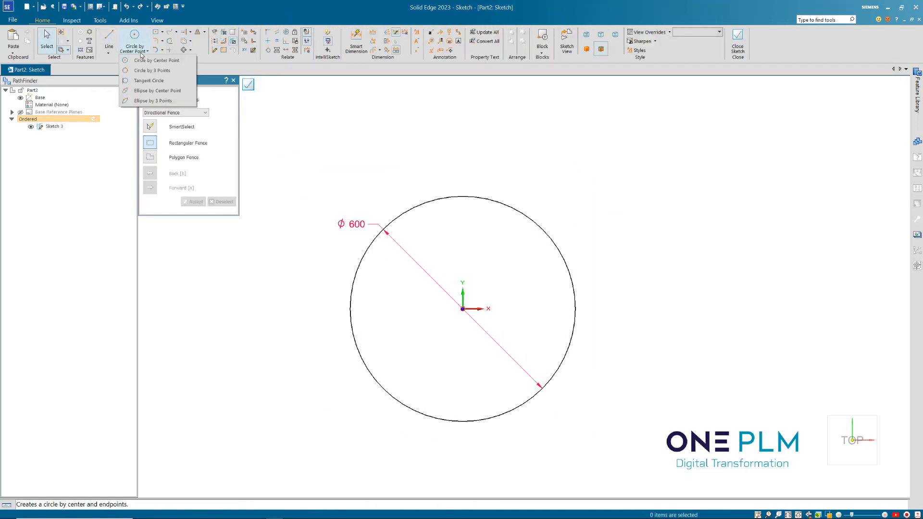
{"action": "left_click", "coordinate": [147, 91]}
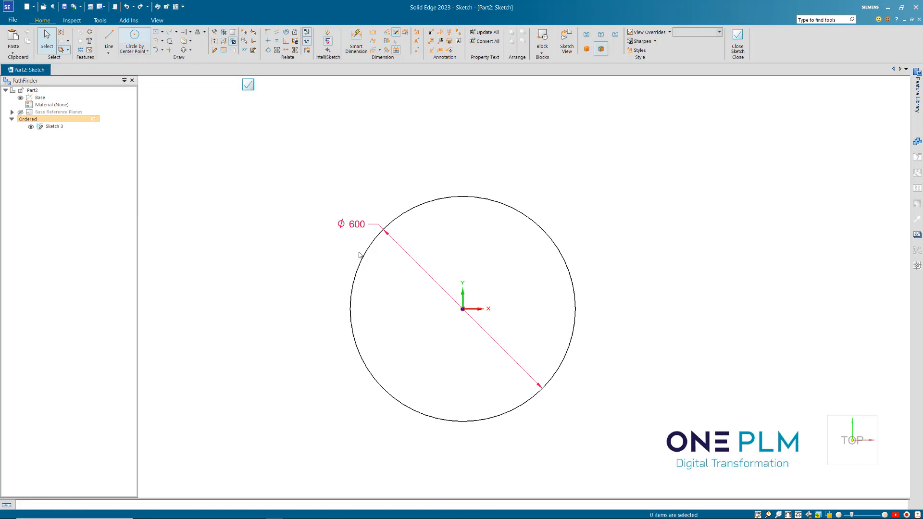
{"action": "left_click", "coordinate": [462, 309]}
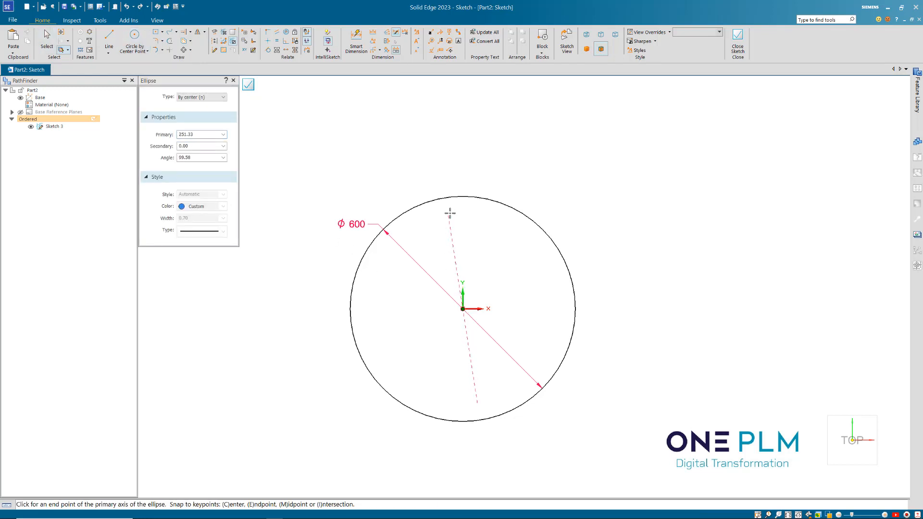
{"action": "left_click", "coordinate": [464, 183]}
{"action": "left_click", "coordinate": [632, 280]}
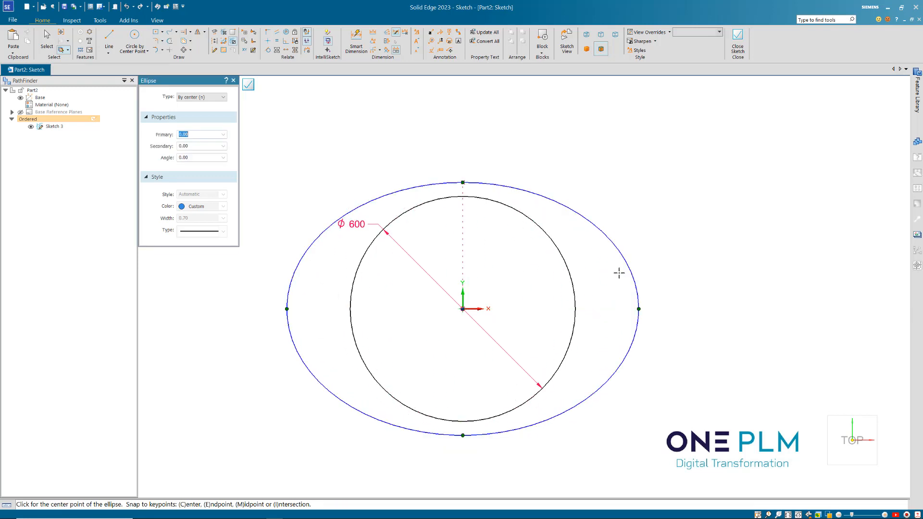
Dimension the ellipse's overall width along X and set it to 1000 mm.
{"action": "left_click", "coordinate": [373, 32]}
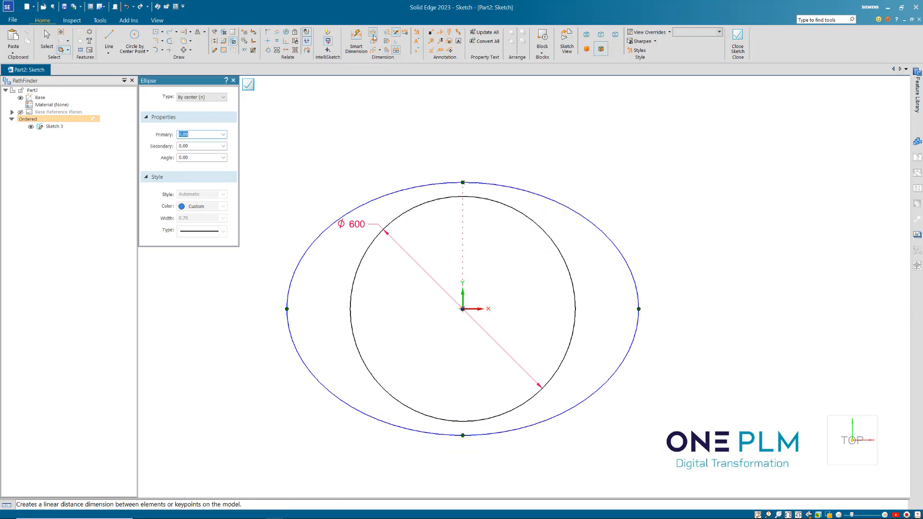
{"action": "left_click", "coordinate": [287, 308]}
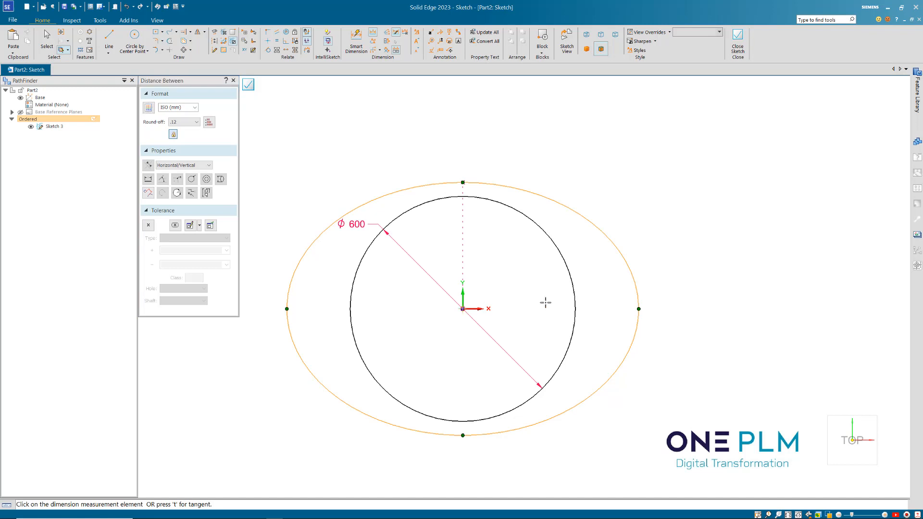
{"action": "left_click", "coordinate": [638, 309]}
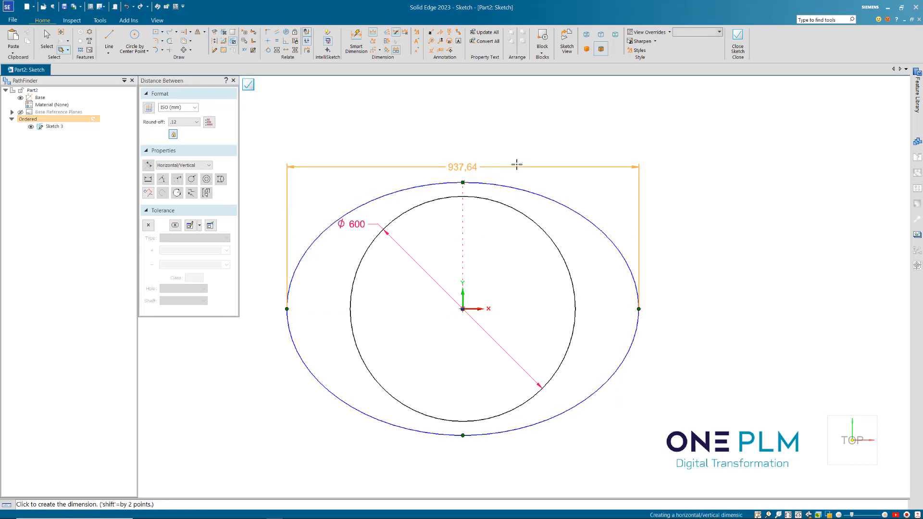
{"action": "left_click", "coordinate": [517, 161]}
{"action": "type", "text": "100"}
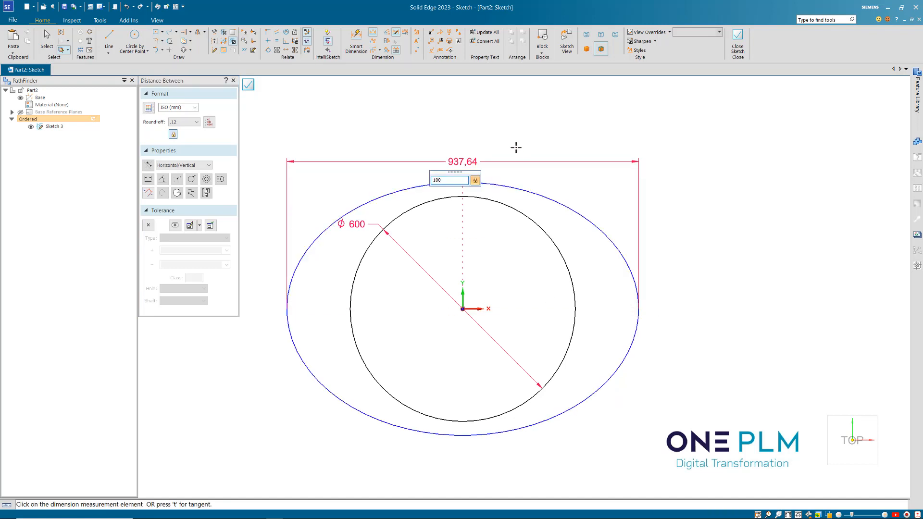
{"action": "type", "text": "0"}
{"action": "key", "text": "Return"}
Dimension the ellipse's overall height along Y, set it to 750 mm, and finish the sketch.
{"action": "left_click", "coordinate": [462, 174]}
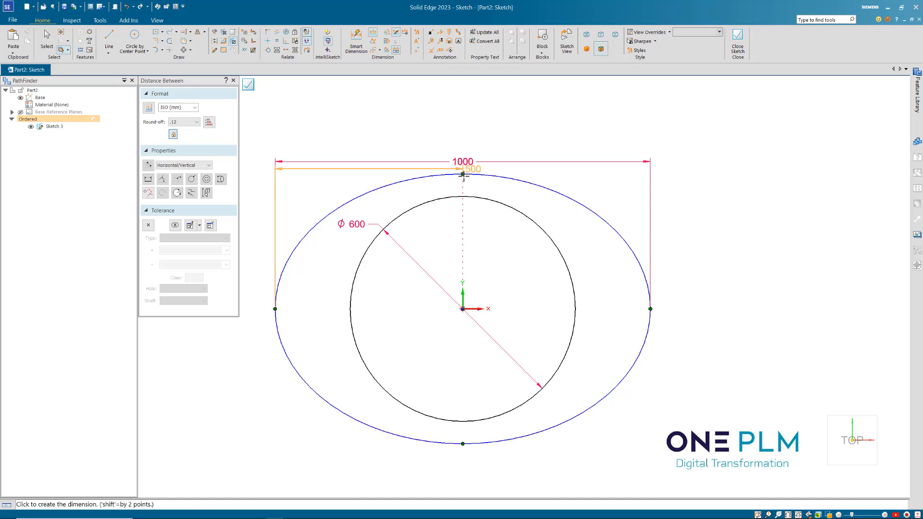
{"action": "right_click", "coordinate": [460, 424]}
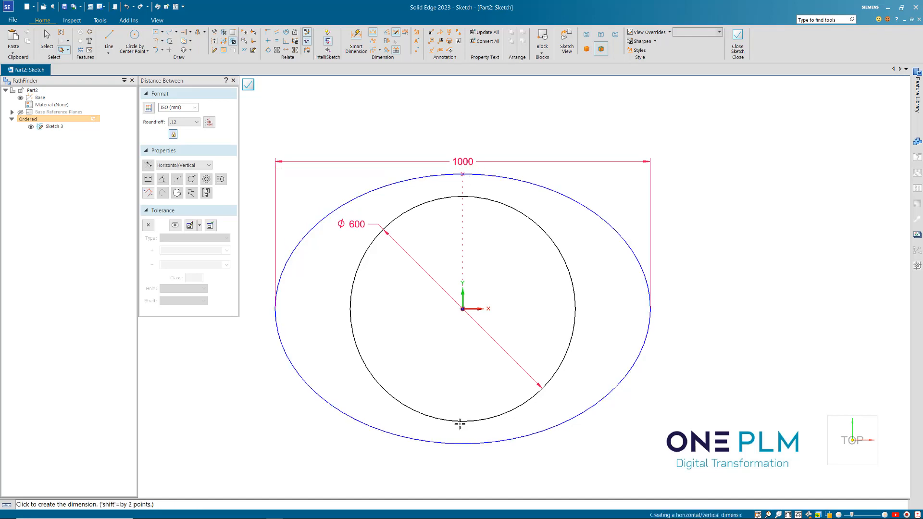
{"action": "left_click", "coordinate": [462, 173]}
{"action": "left_click", "coordinate": [462, 443]}
{"action": "left_click", "coordinate": [682, 363]}
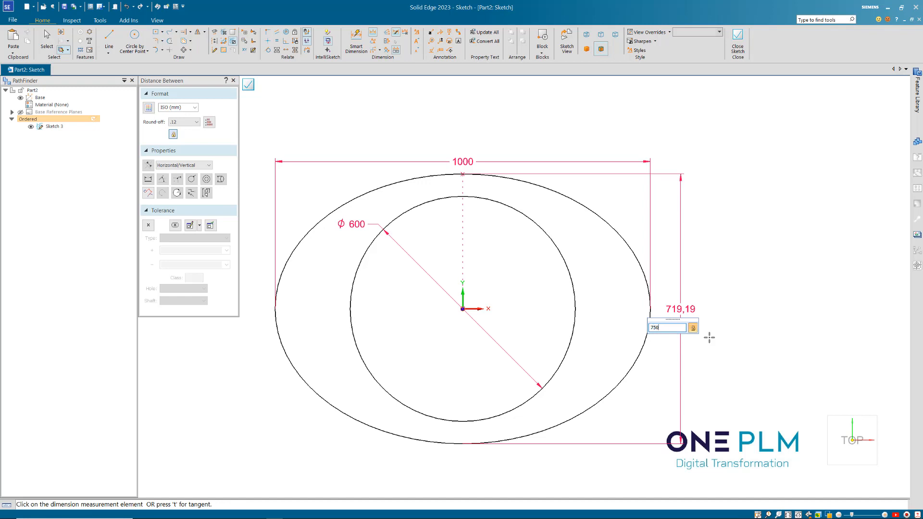
{"action": "key", "text": "Return"}
{"action": "key", "text": "ctrl+f"}
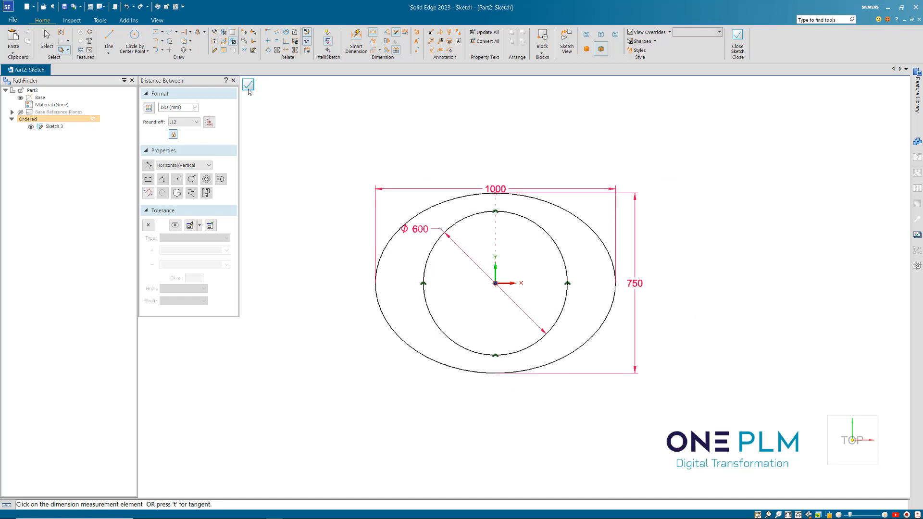
{"action": "left_click", "coordinate": [248, 87]}
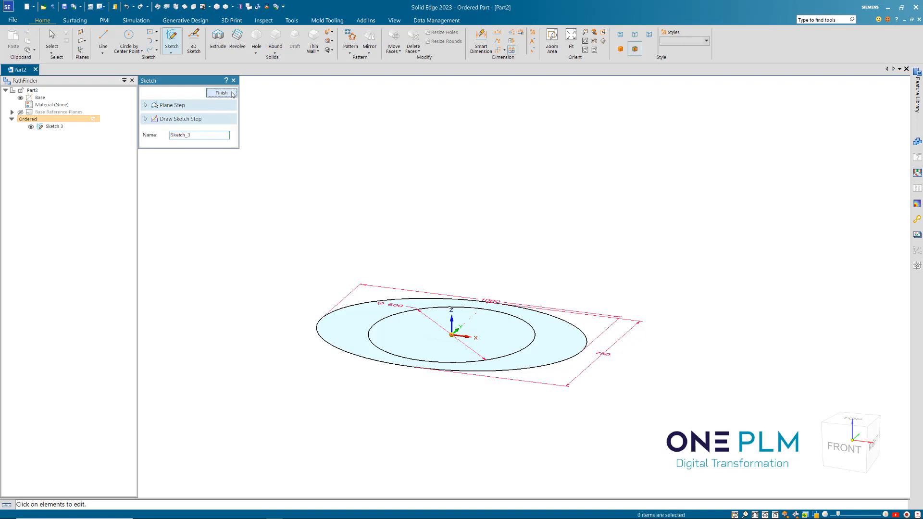
{"action": "left_click", "coordinate": [231, 93]}
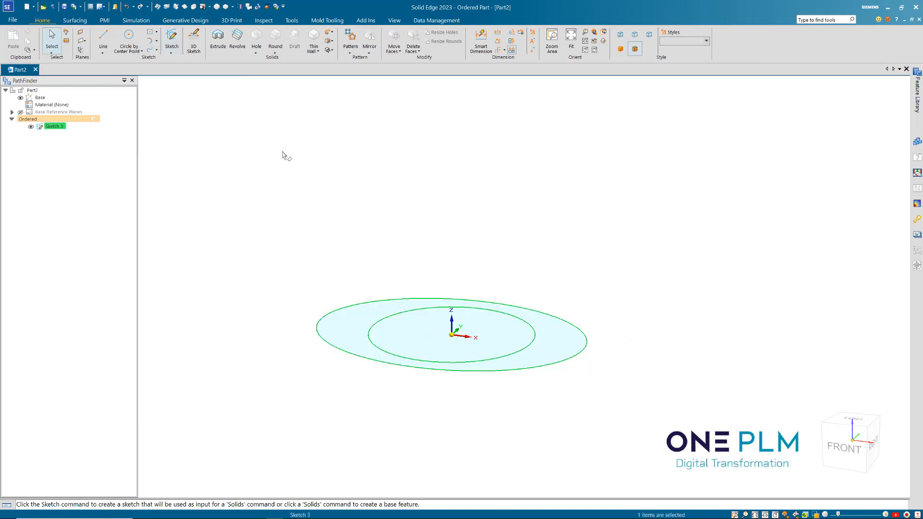
Start a new sketch on the vertical YZ reference plane and draw a line above the origin, sloping up at about 19 degrees.
{"action": "left_click", "coordinate": [174, 37]}
{"action": "mouse_move", "coordinate": [524, 285]}
{"action": "middle_mouse_down"}
{"action": "mouse_move", "coordinate": [495, 241]}
{"action": "mouse_move", "coordinate": [493, 269]}
{"action": "middle_mouse_up"}
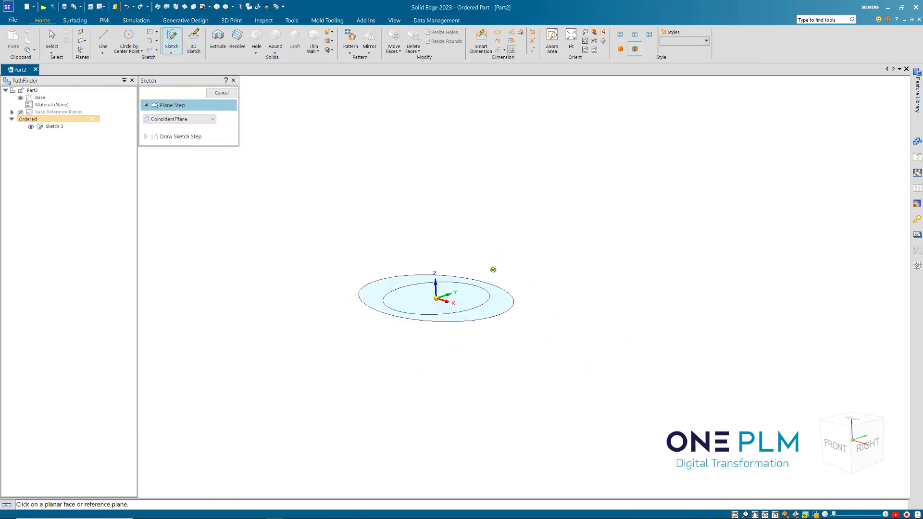
{"action": "left_click", "coordinate": [457, 281]}
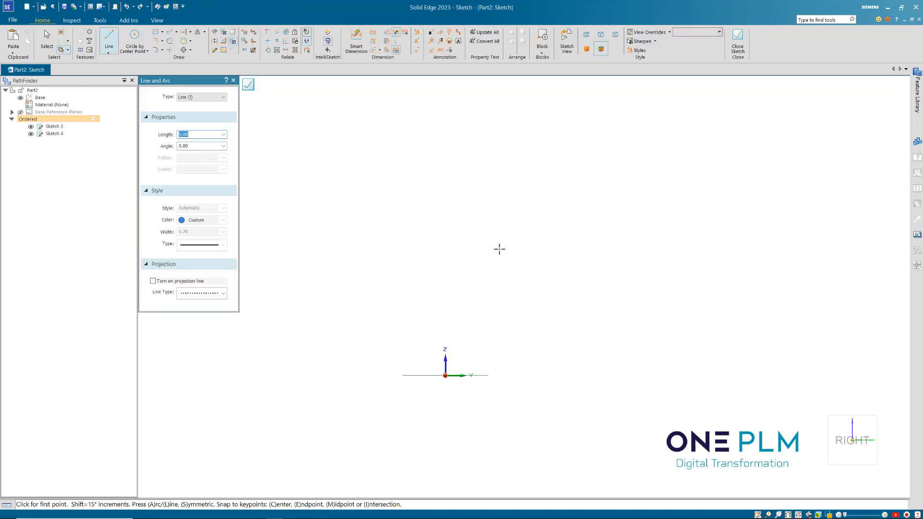
{"action": "left_click", "coordinate": [387, 262]}
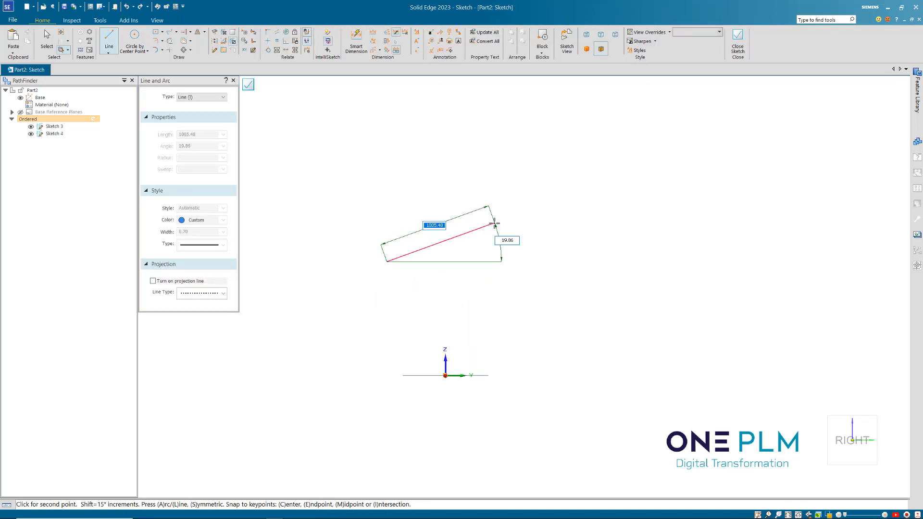
{"action": "left_click", "coordinate": [499, 223]}
{"action": "right_click", "coordinate": [499, 222]}
Align the sloped line's midpoint vertically with the origin using a Horizontal/Vertical relation.
{"action": "left_click", "coordinate": [267, 41]}
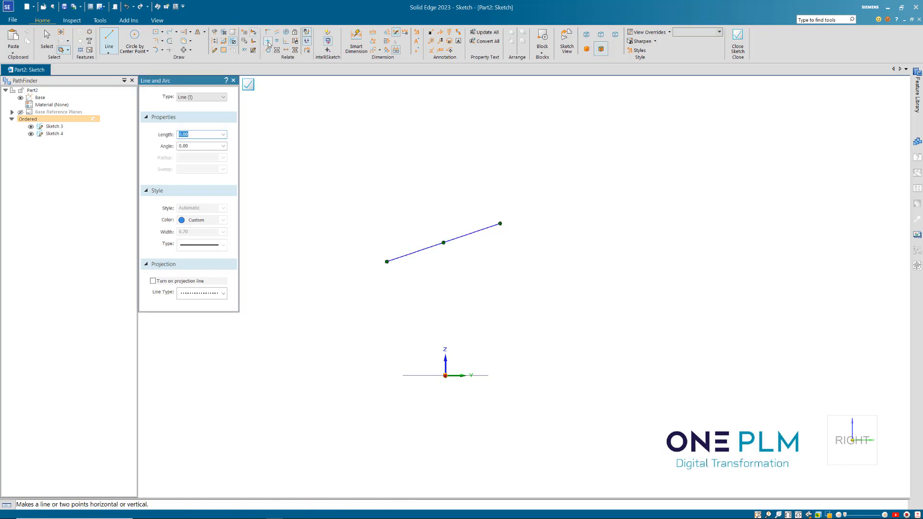
{"action": "left_click", "coordinate": [445, 374]}
{"action": "left_click", "coordinate": [442, 242]}
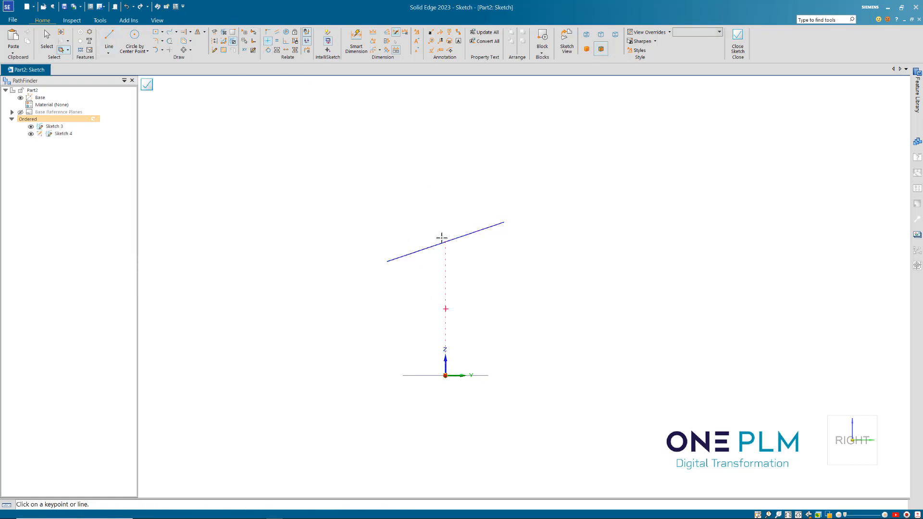
Dimension the sloped line's angle from the horizontal and set it to 15°.
{"action": "left_click", "coordinate": [356, 41]}
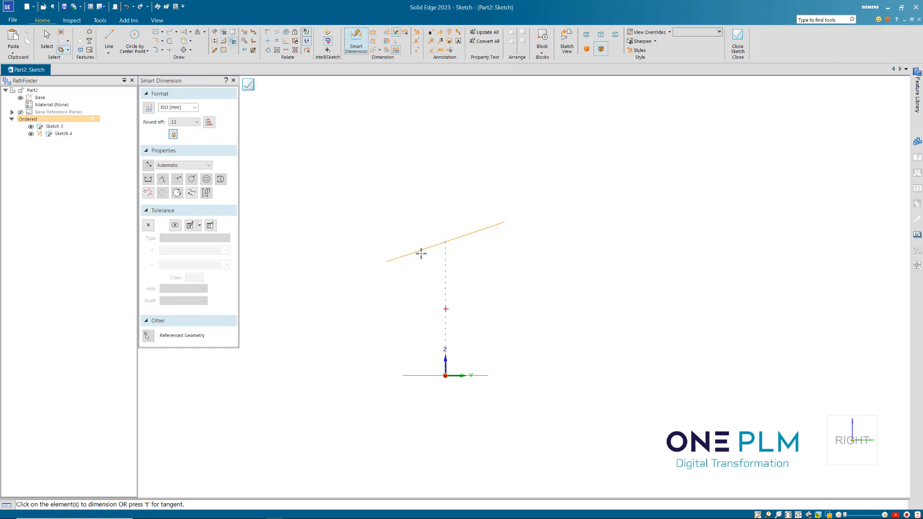
{"action": "left_click", "coordinate": [420, 250]}
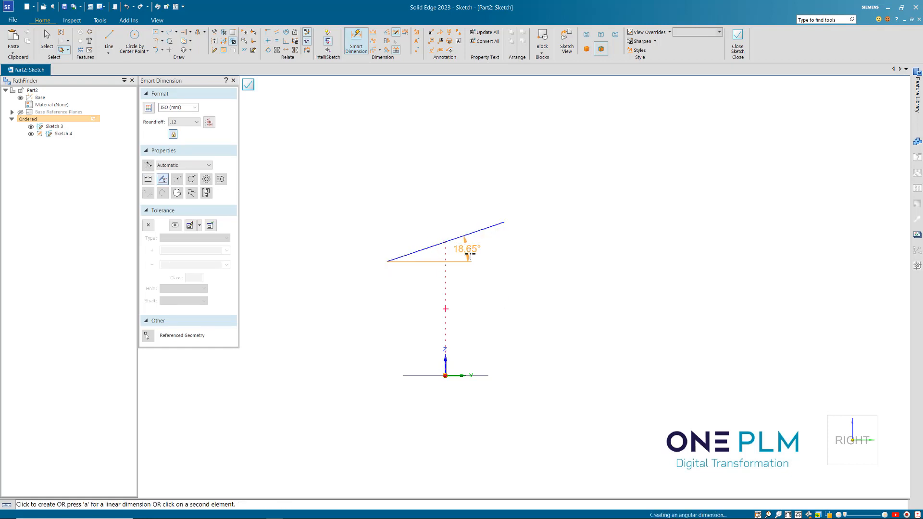
{"action": "left_click", "coordinate": [474, 252]}
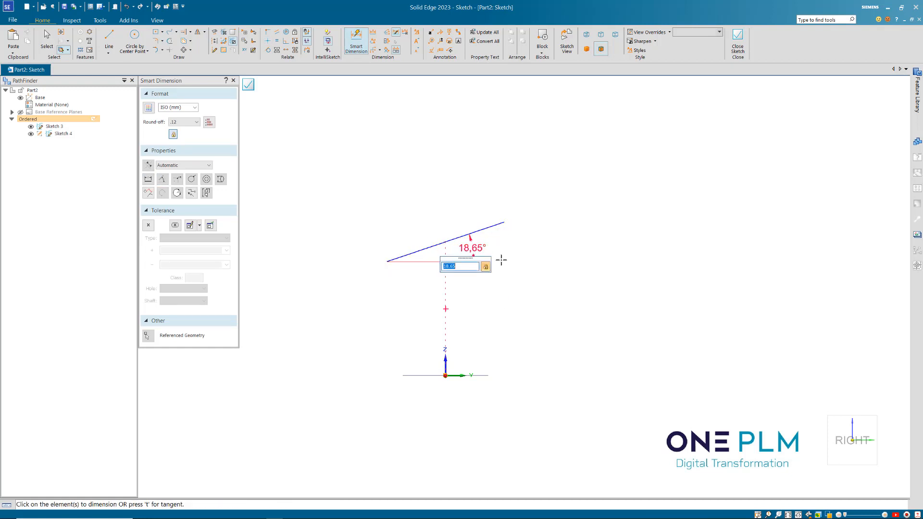
{"action": "type", "text": "15"}
{"action": "key", "text": "Return"}
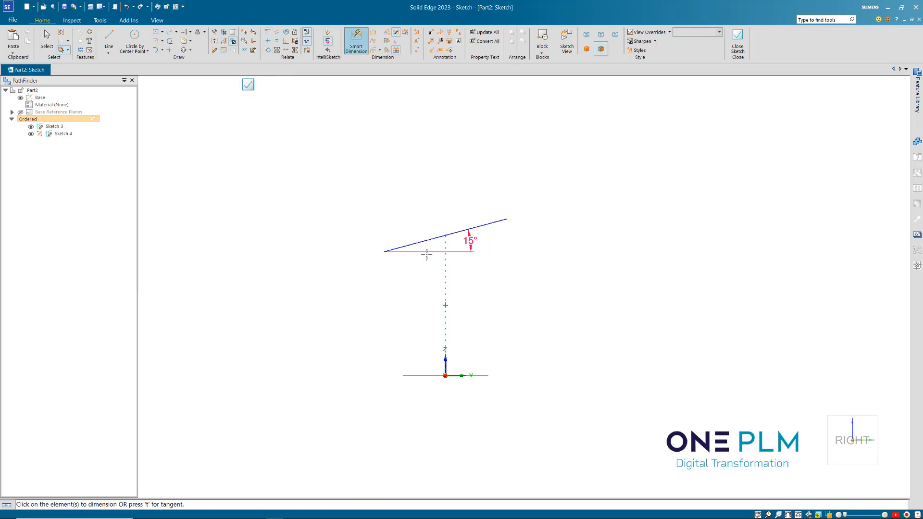
Dimension the sloped line's length along its slope and set it to 1200 mm.
{"action": "left_click", "coordinate": [427, 239]}
{"action": "left_click", "coordinate": [415, 212]}
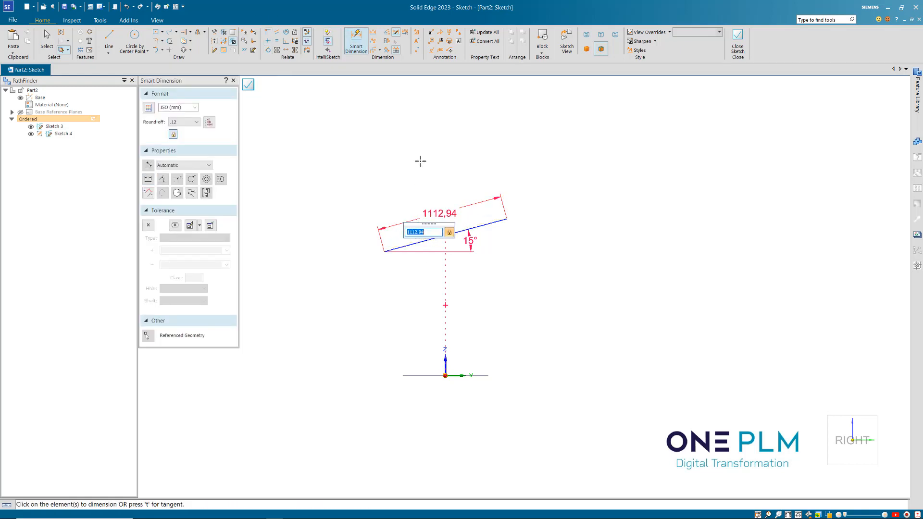
{"action": "type", "text": "1200"}
{"action": "key", "text": "Return"}
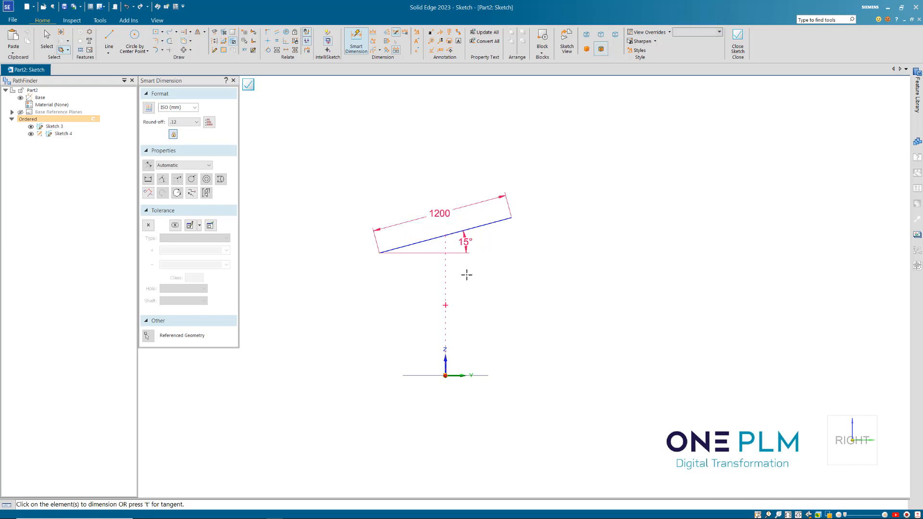
{"action": "key", "text": "Escape"}
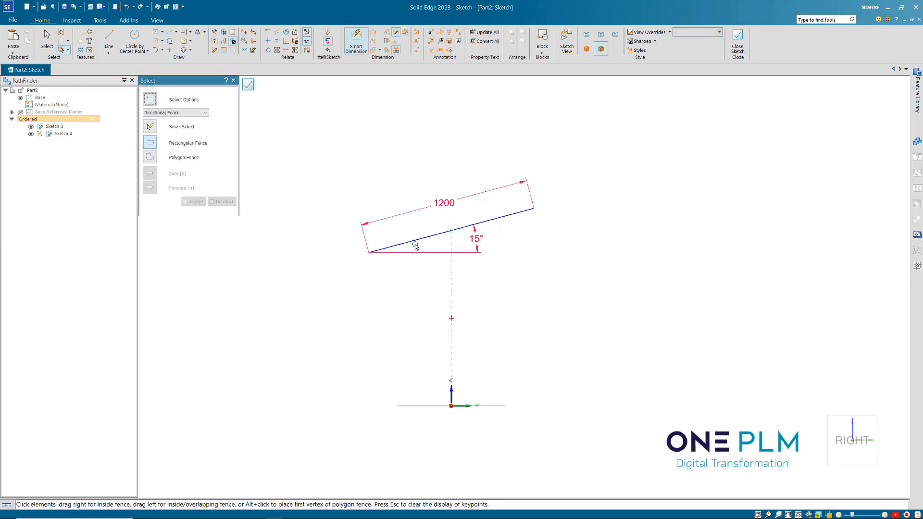
Dimension the vertical distance from the origin to the sloped line's midpoint, set it to 1100 mm, and finish the sketch.
{"action": "mouse_move", "coordinate": [367, 251]}
{"action": "left_mouse_down"}
{"action": "mouse_move", "coordinate": [365, 223]}
{"action": "mouse_move", "coordinate": [370, 274]}
{"action": "mouse_move", "coordinate": [369, 251]}
{"action": "left_mouse_up"}
{"action": "left_click", "coordinate": [372, 32]}
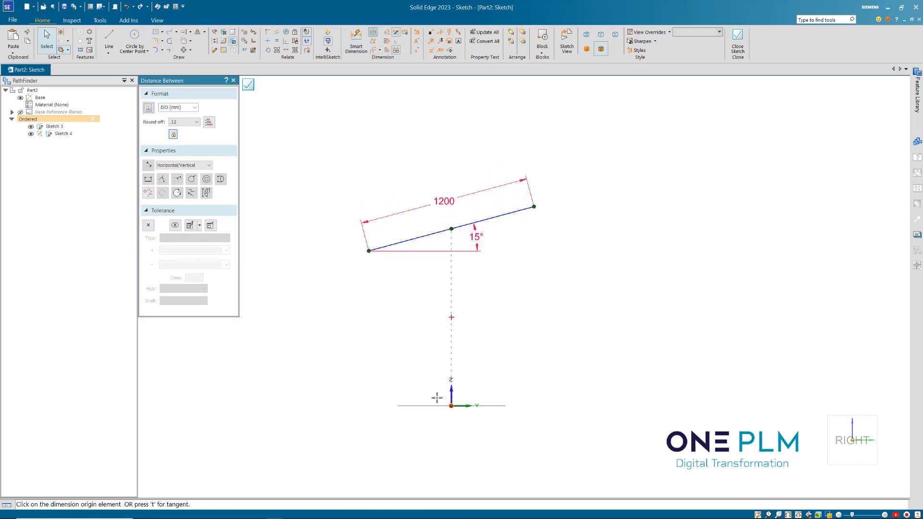
{"action": "left_click", "coordinate": [451, 229]}
{"action": "left_click", "coordinate": [537, 273]}
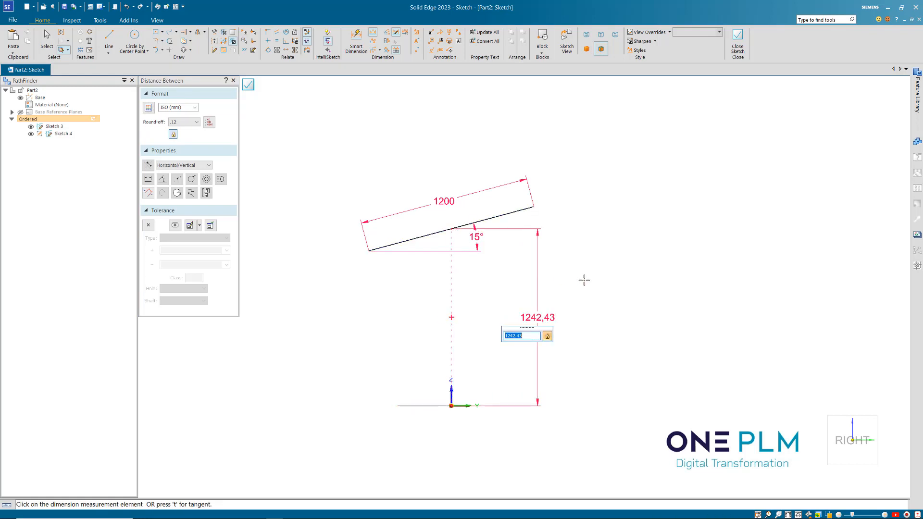
{"action": "type", "text": "1100"}
{"action": "key", "text": "Return"}
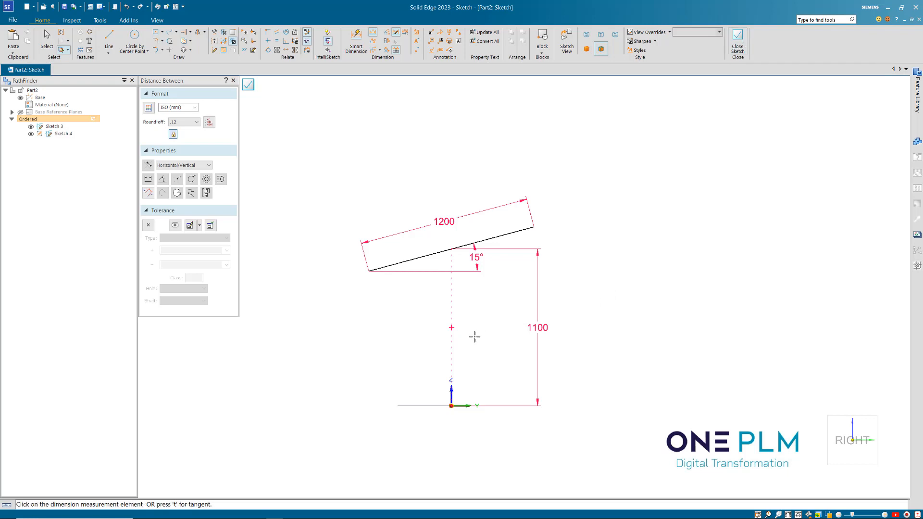
{"action": "scroll", "coordinate": [474, 334], "scroll_direction": "up", "scroll_amount": 1}
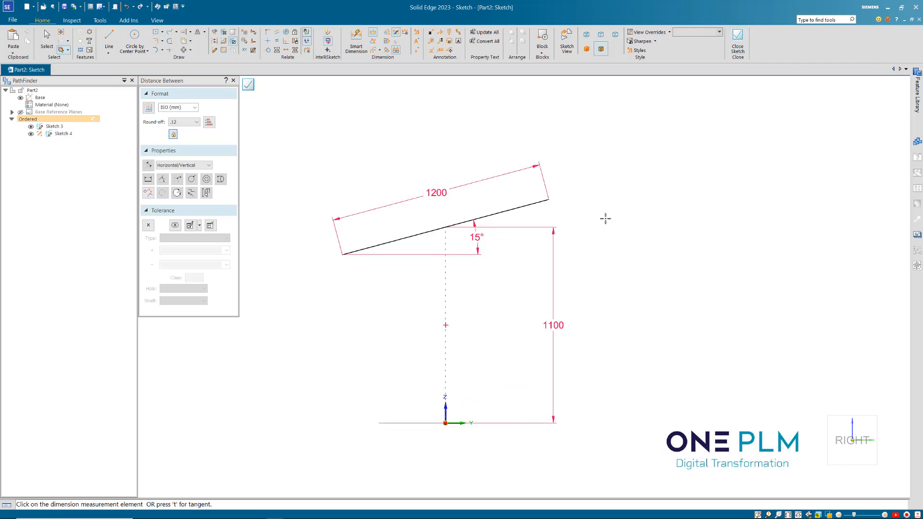
{"action": "left_click", "coordinate": [740, 34]}
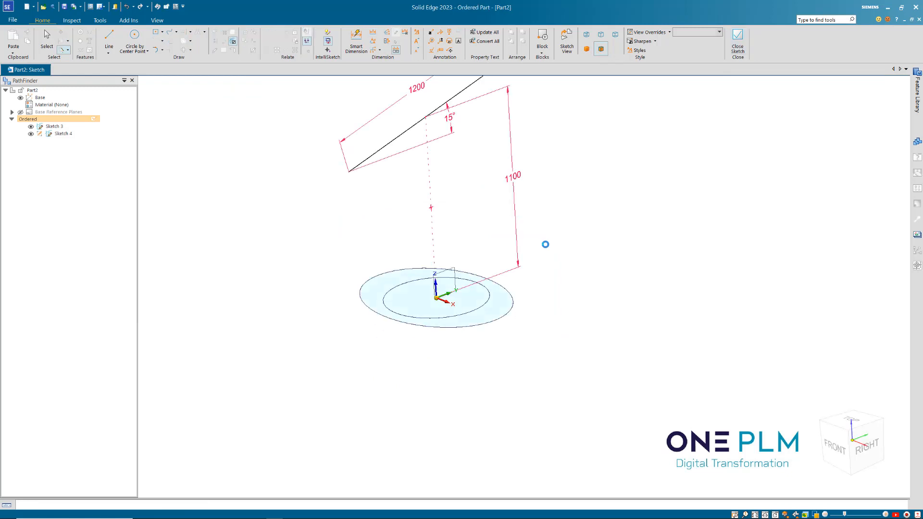
{"action": "left_click", "coordinate": [221, 93]}
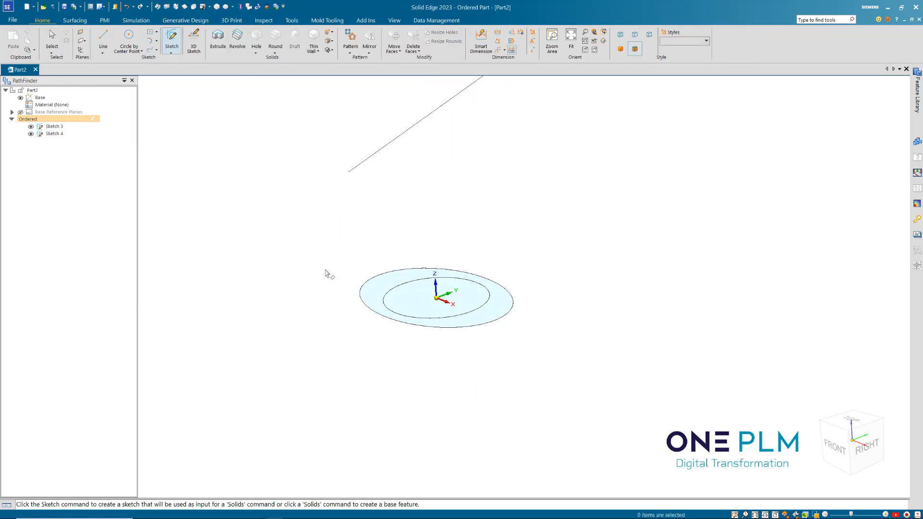
Create an extruded surface from the sloped line with a symmetric extent of 1500 mm.
{"action": "left_click", "coordinate": [74, 20]}
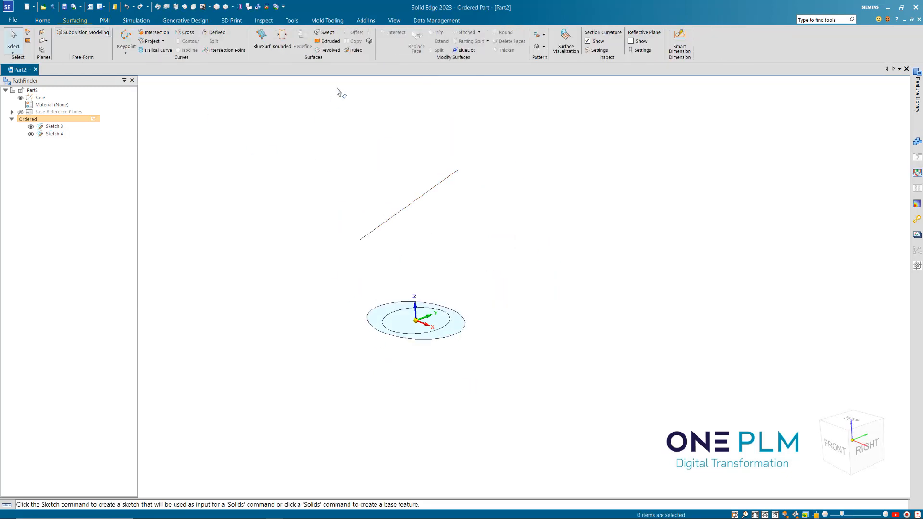
{"action": "left_click", "coordinate": [330, 41]}
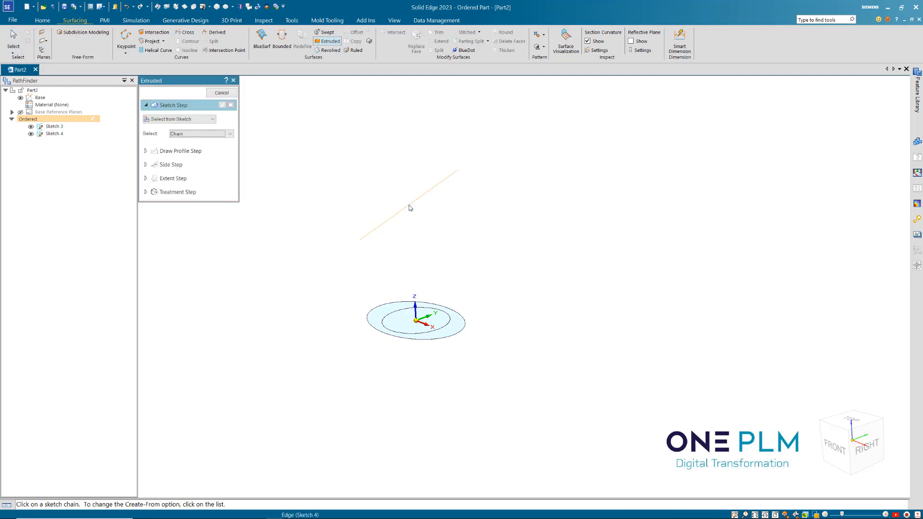
{"action": "left_click", "coordinate": [410, 206]}
{"action": "mouse_move", "coordinate": [457, 232]}
{"action": "middle_mouse_down"}
{"action": "mouse_move", "coordinate": [476, 214]}
{"action": "mouse_move", "coordinate": [474, 227]}
{"action": "middle_mouse_up"}
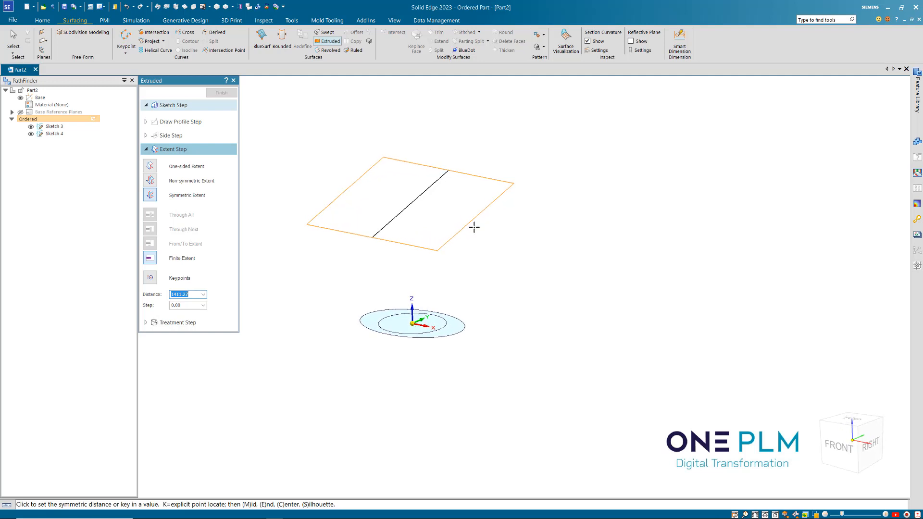
{"action": "key", "text": "Return"}
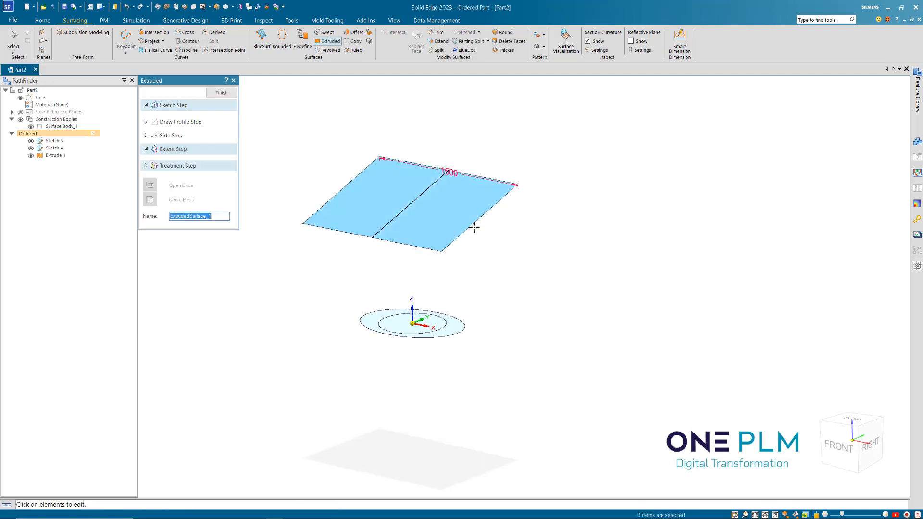
{"action": "left_click", "coordinate": [222, 93]}
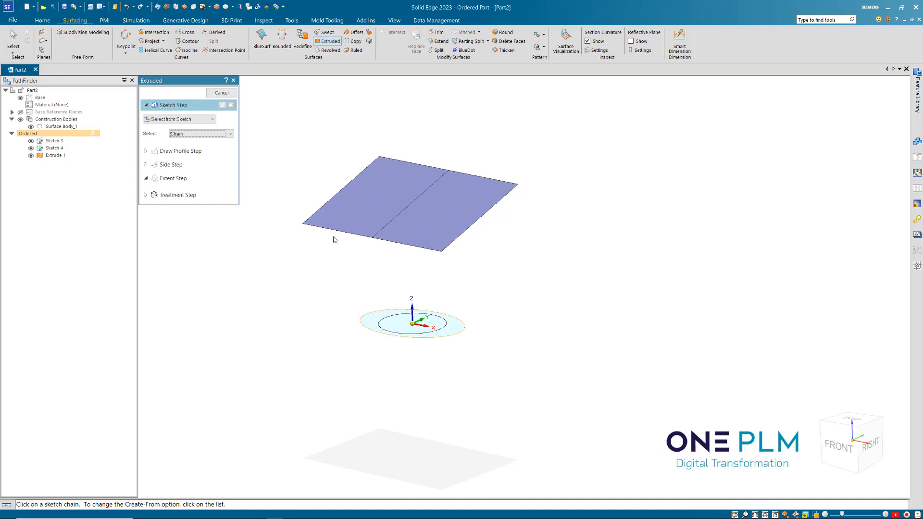
{"action": "left_click", "coordinate": [222, 93]}
Project the base sketch's ellipse upward onto the sloped extruded surface, using the Along vector option.
{"action": "scroll", "coordinate": [307, 128], "scroll_direction": "up", "scroll_amount": 1}
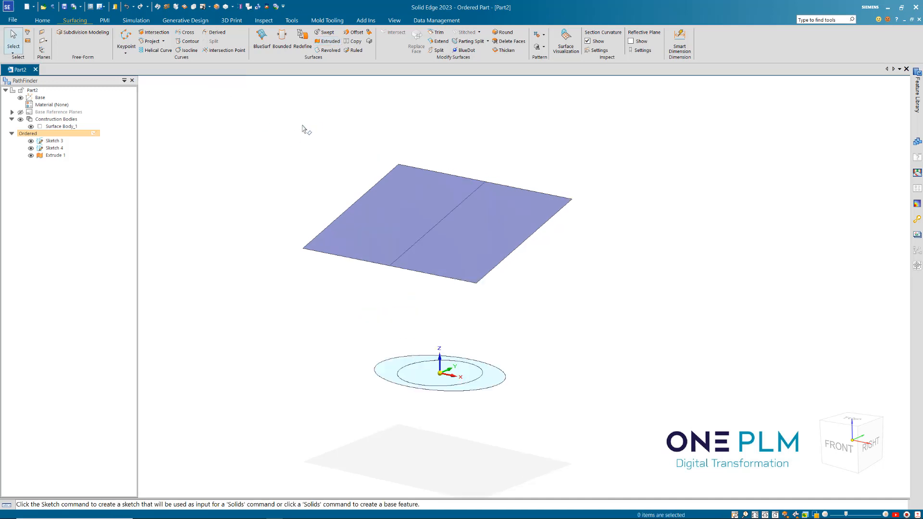
{"action": "left_click", "coordinate": [162, 41]}
{"action": "left_click", "coordinate": [163, 51]}
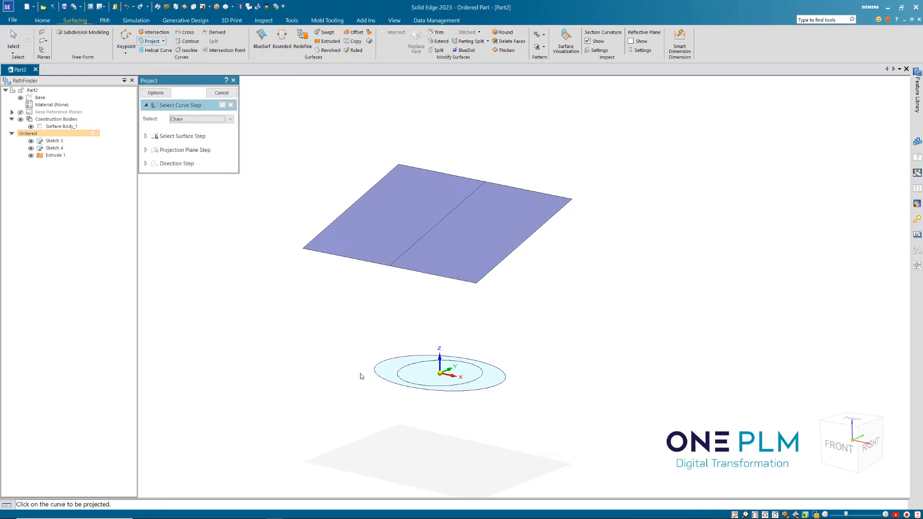
{"action": "left_click", "coordinate": [153, 93]}
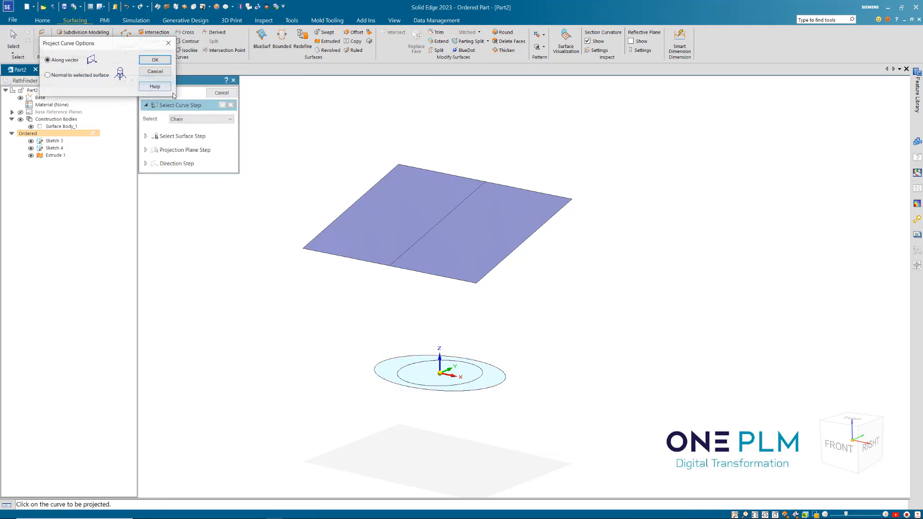
{"action": "left_click", "coordinate": [153, 60]}
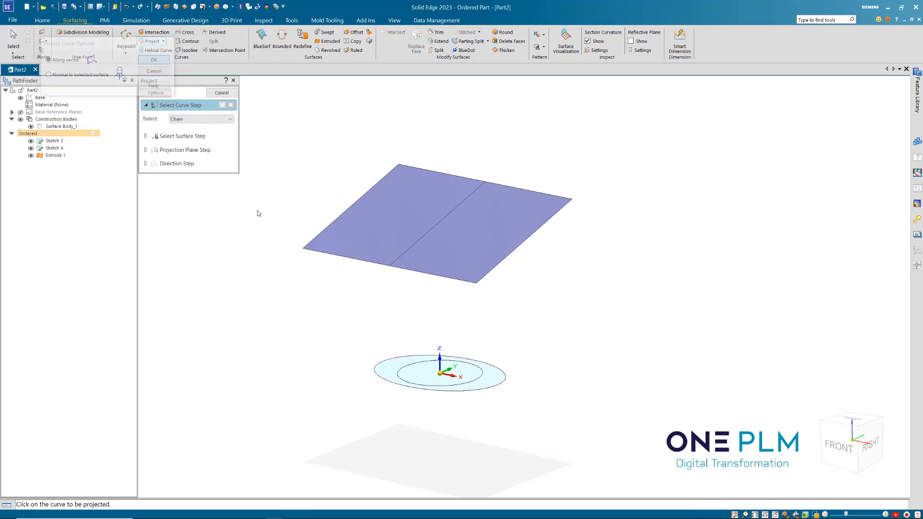
{"action": "left_click", "coordinate": [377, 379]}
{"action": "right_click", "coordinate": [363, 323]}
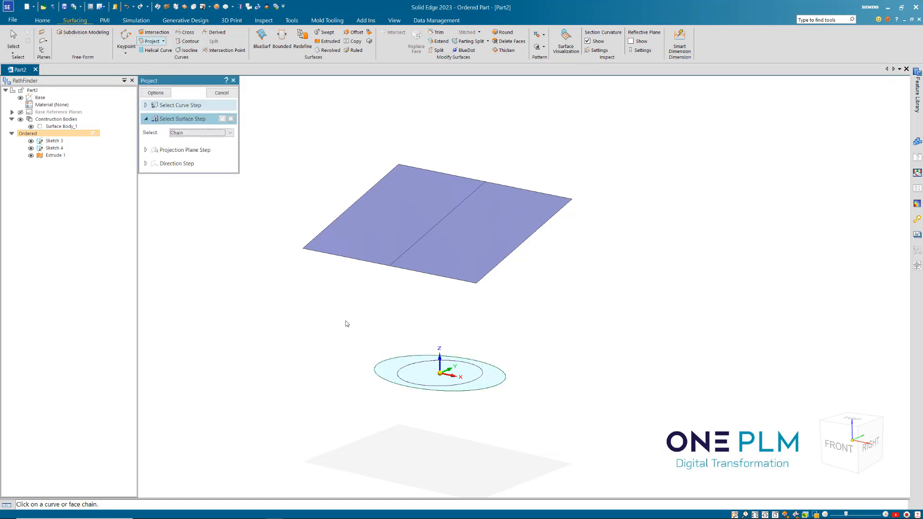
{"action": "left_click", "coordinate": [425, 263]}
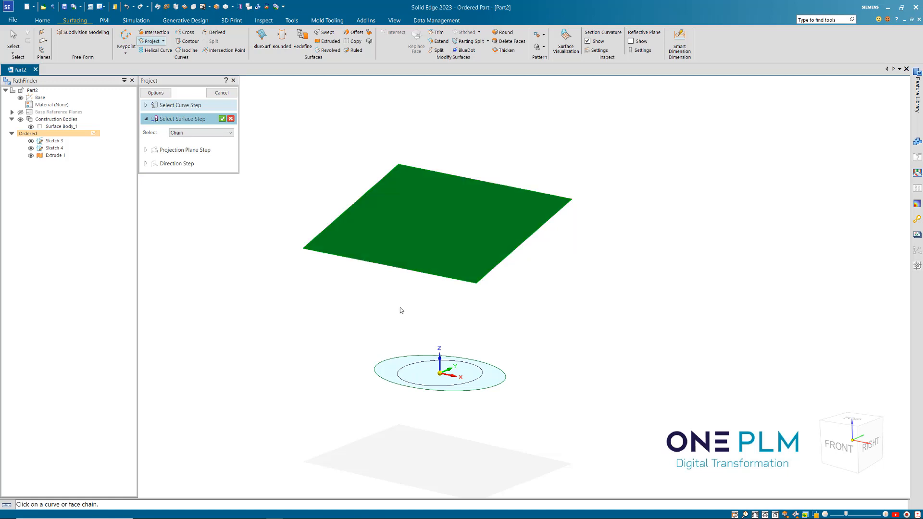
{"action": "right_click", "coordinate": [402, 310]}
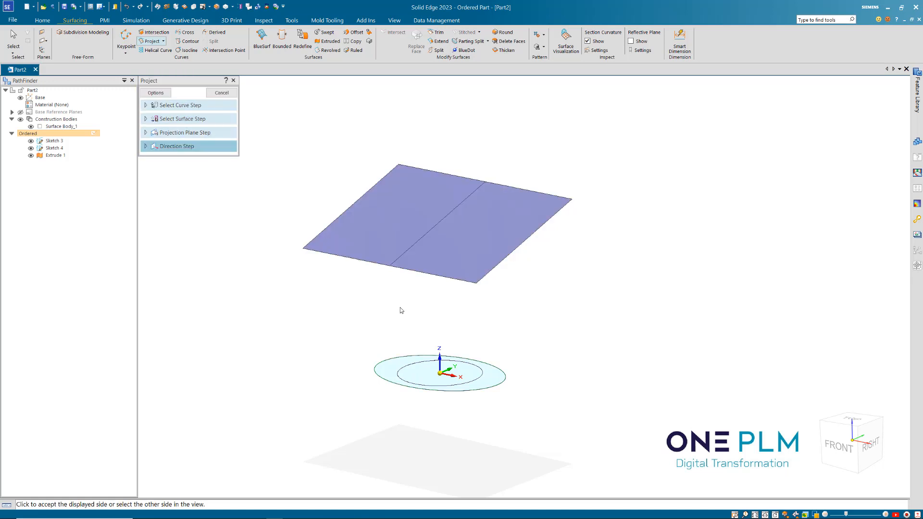
{"action": "left_click", "coordinate": [505, 331]}
{"action": "left_click", "coordinate": [222, 93]}
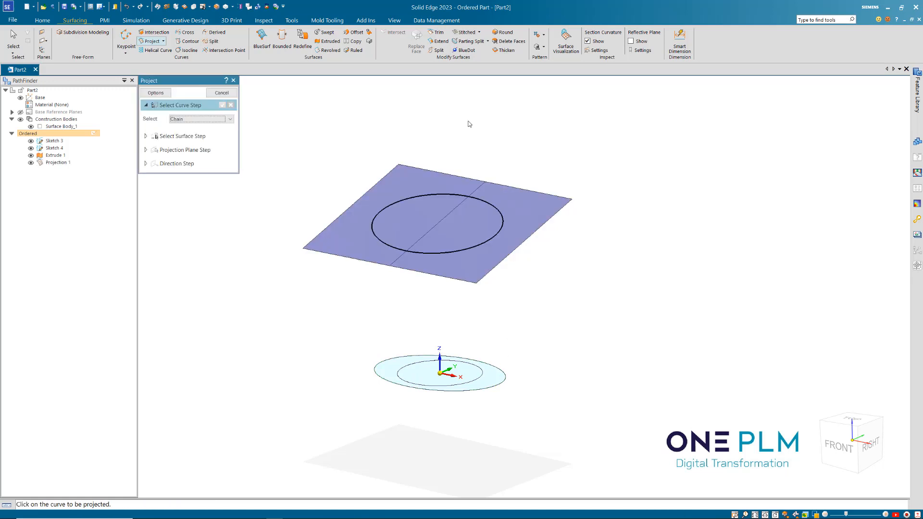
{"action": "left_click", "coordinate": [865, 423]}
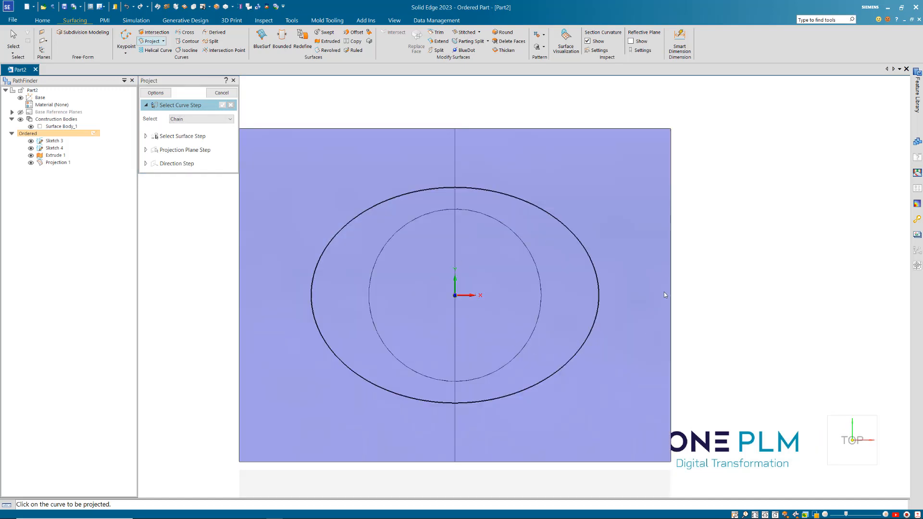
{"action": "middle_click_drag", "start_coordinate": [576, 363], "coordinate": [570, 330]}
{"action": "left_click", "coordinate": [227, 97]}
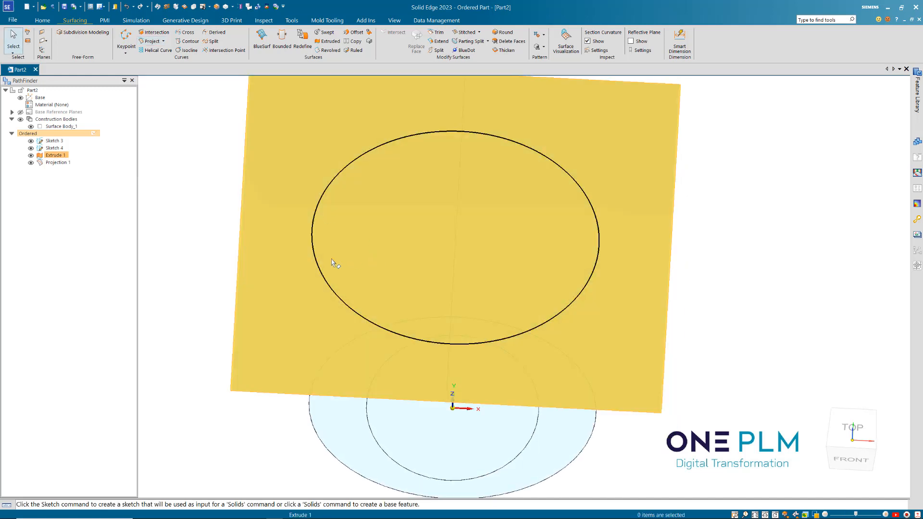
Hide the sloped extruded surface so only the sketches and the projected curve are shown.
{"action": "left_click", "coordinate": [31, 155]}
{"action": "middle_click_drag", "start_coordinate": [248, 294], "coordinate": [340, 348]}
{"action": "middle_click_drag", "start_coordinate": [475, 349], "coordinate": [393, 369]}
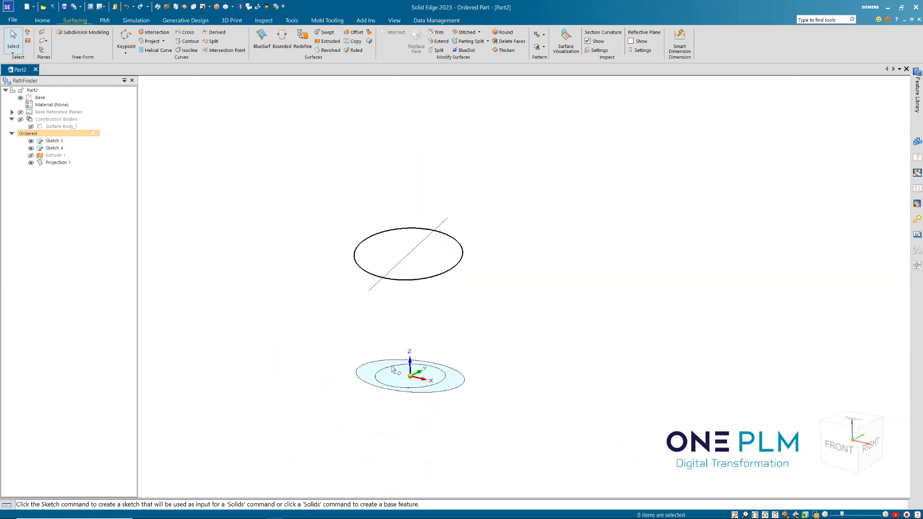
{"action": "scroll", "coordinate": [393, 368], "scroll_direction": "up", "scroll_amount": 1}
{"action": "scroll", "coordinate": [345, 317], "scroll_direction": "up", "scroll_amount": 2}
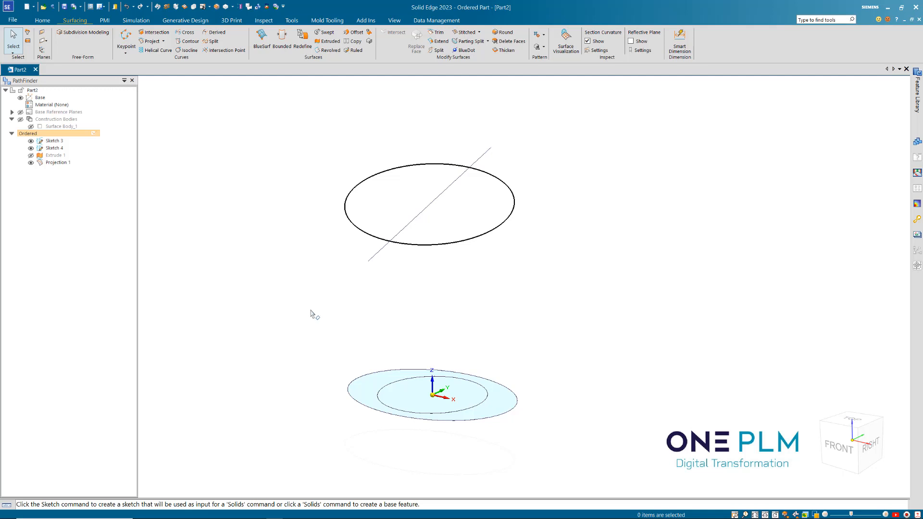
Open the base sketch with the circle and ellipse for editing and create a new layer named AutoHide.
{"action": "left_click", "coordinate": [53, 140]}
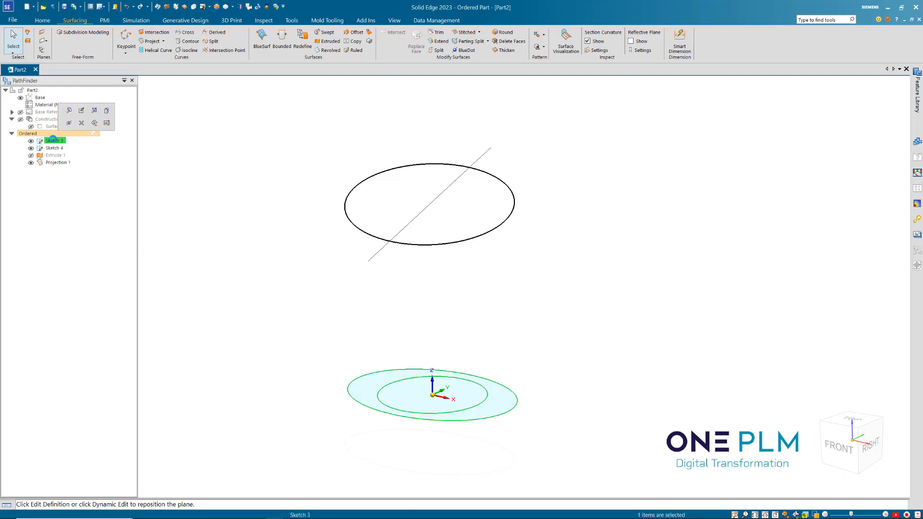
{"action": "left_click", "coordinate": [84, 113]}
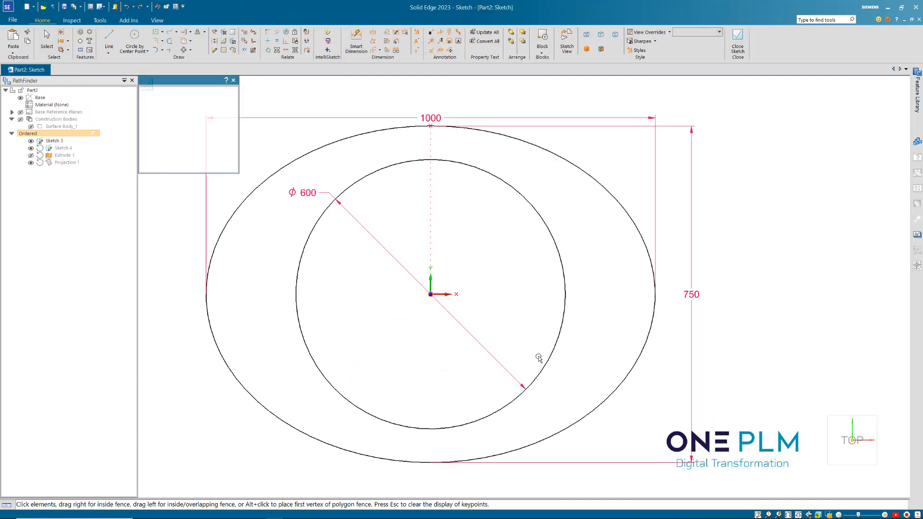
{"action": "left_click", "coordinate": [580, 253]}
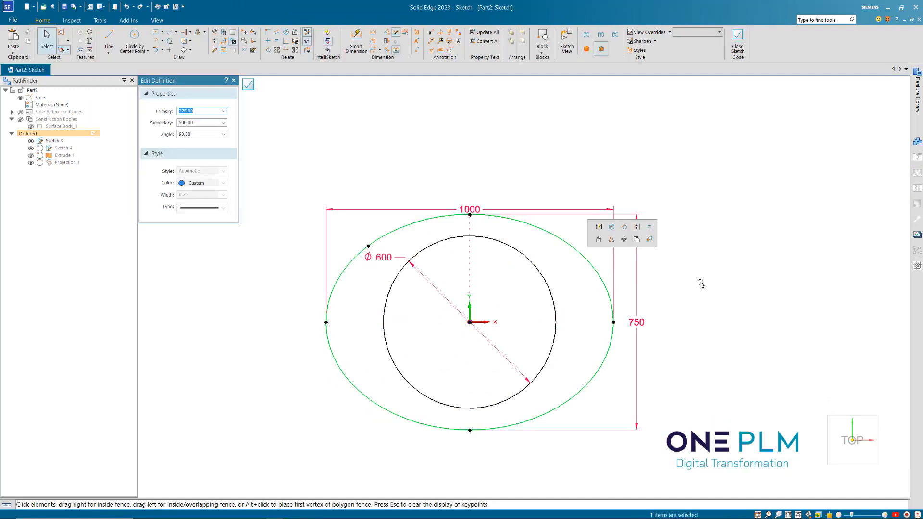
{"action": "left_click", "coordinate": [917, 235]}
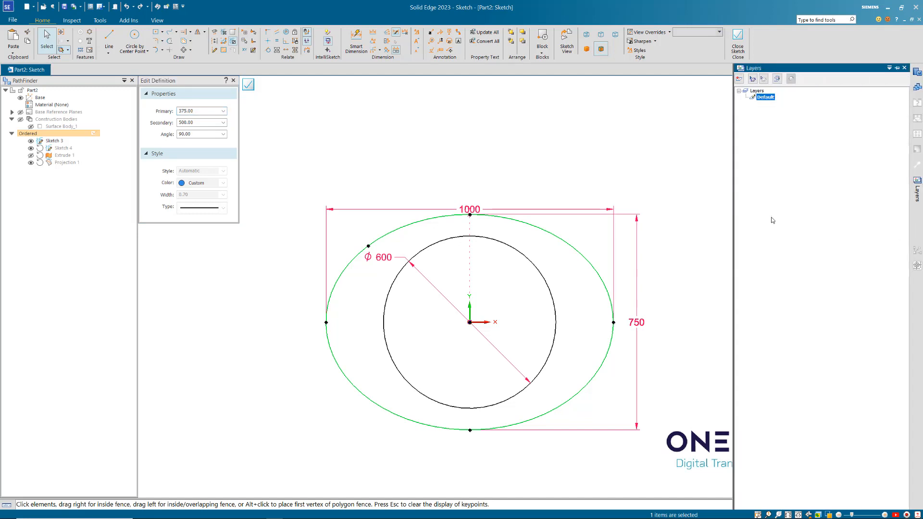
{"action": "left_click", "coordinate": [739, 78]}
{"action": "type", "text": "AutoHide"}
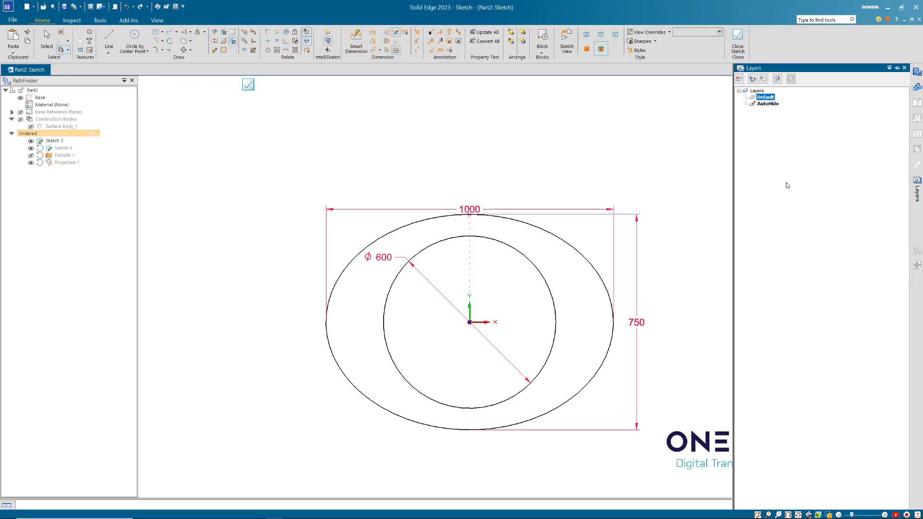
Make the Default layer active and hide the AutoHide layer.
{"action": "right_click", "coordinate": [766, 103]}
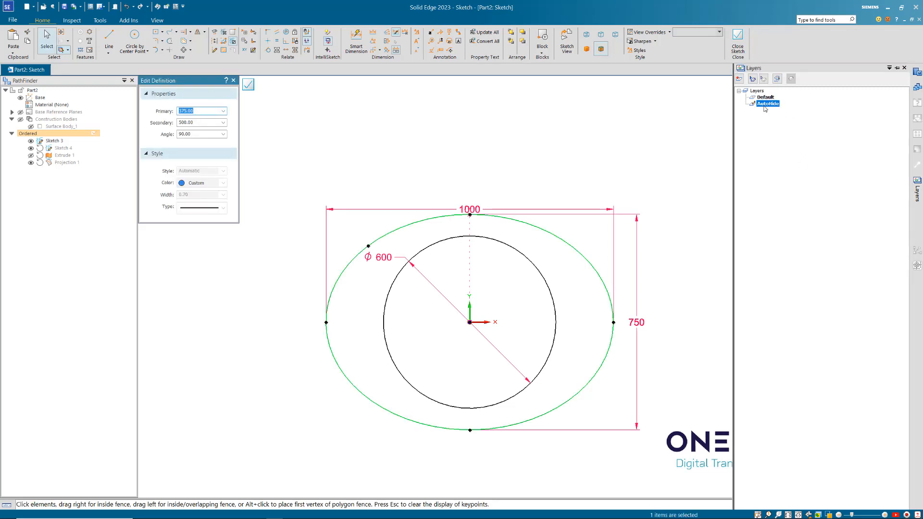
{"action": "left_click", "coordinate": [768, 107]}
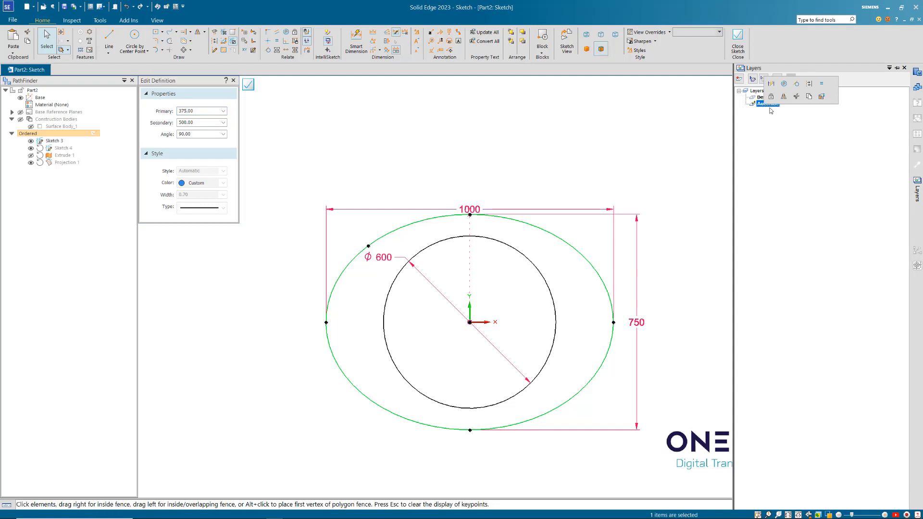
{"action": "double_click", "coordinate": [761, 97]}
{"action": "right_click", "coordinate": [765, 105]}
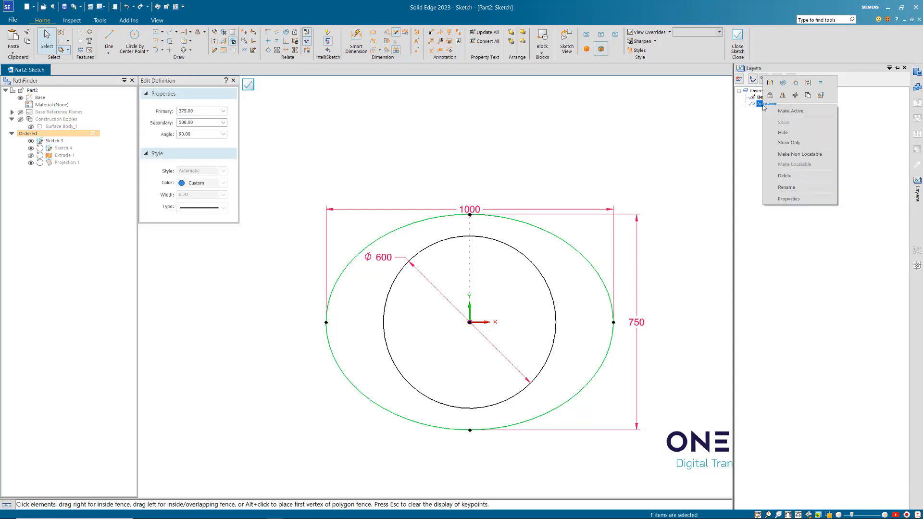
{"action": "left_click", "coordinate": [778, 132]}
Move the base sketch's ellipse to the AutoHide layer and close the sketch.
{"action": "left_click", "coordinate": [580, 254]}
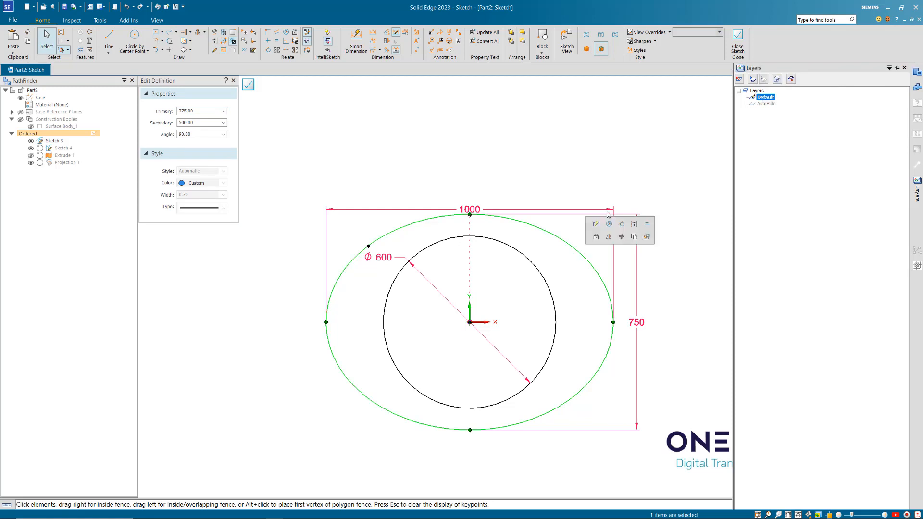
{"action": "left_click", "coordinate": [777, 79]}
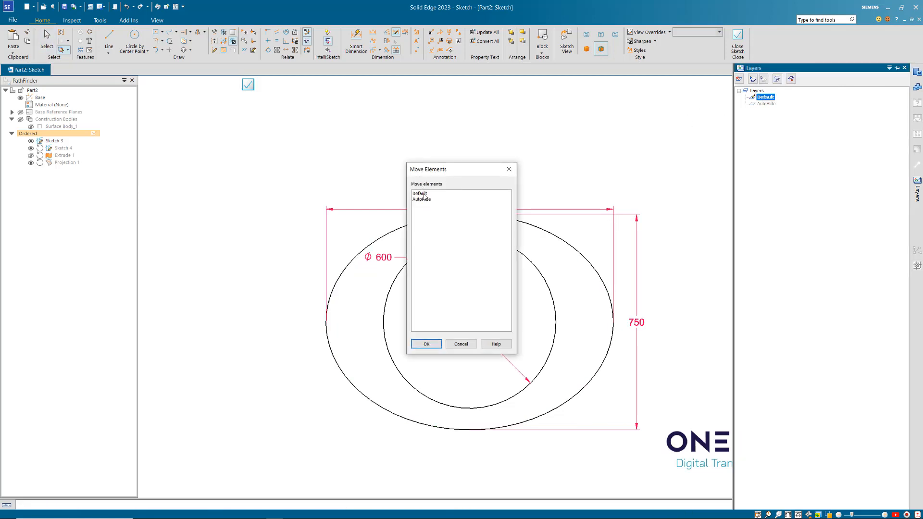
{"action": "left_click", "coordinate": [421, 199]}
{"action": "left_click", "coordinate": [425, 344]}
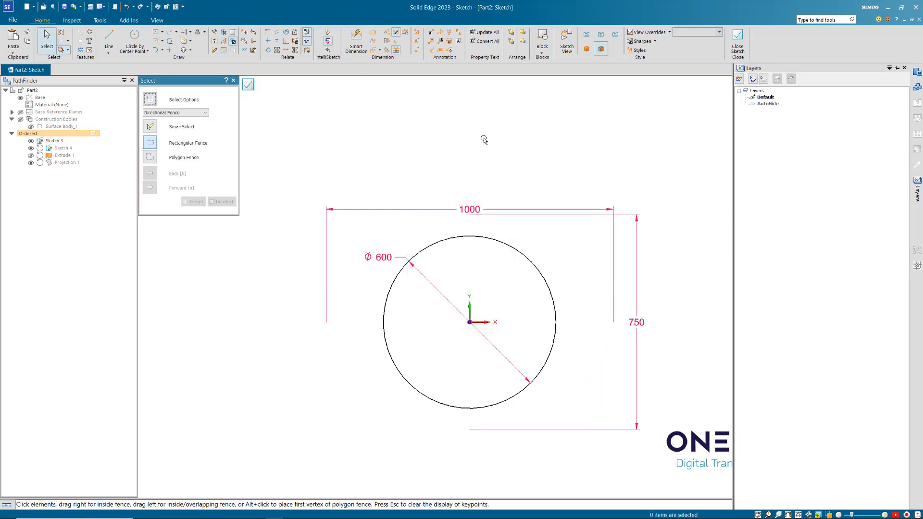
{"action": "left_click", "coordinate": [248, 86]}
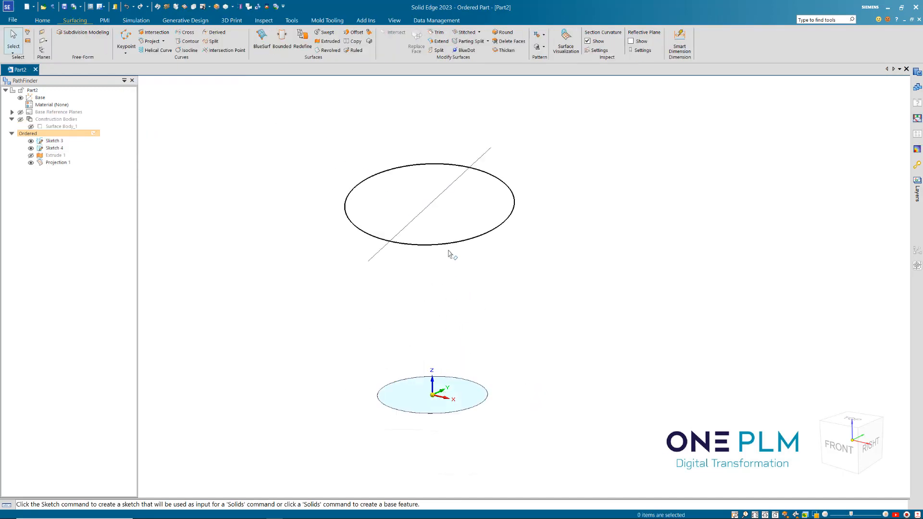
Create a lofted protrusion between the projected ellipse on the slope and the base sketch's circle.
{"action": "scroll", "coordinate": [462, 257], "scroll_direction": "down", "scroll_amount": 1}
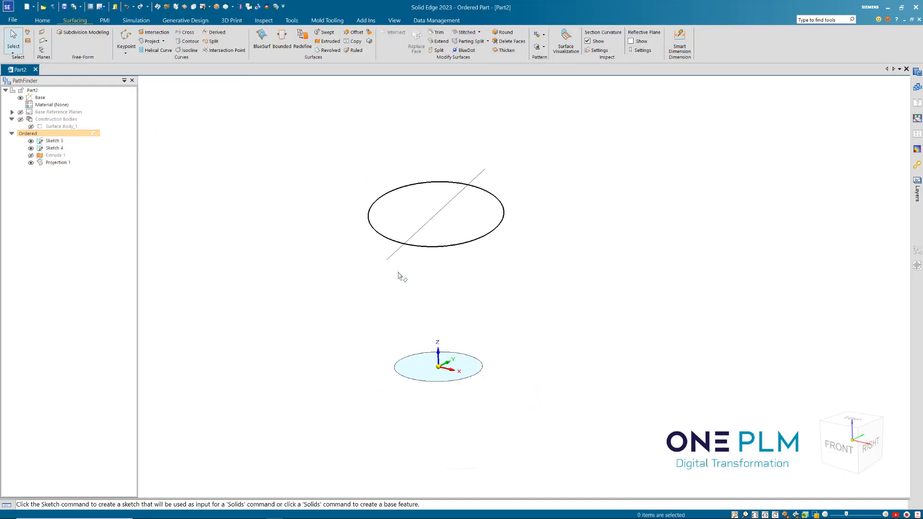
{"action": "scroll", "coordinate": [398, 272], "scroll_direction": "up", "scroll_amount": 2}
{"action": "scroll", "coordinate": [471, 296], "scroll_direction": "down", "scroll_amount": 1}
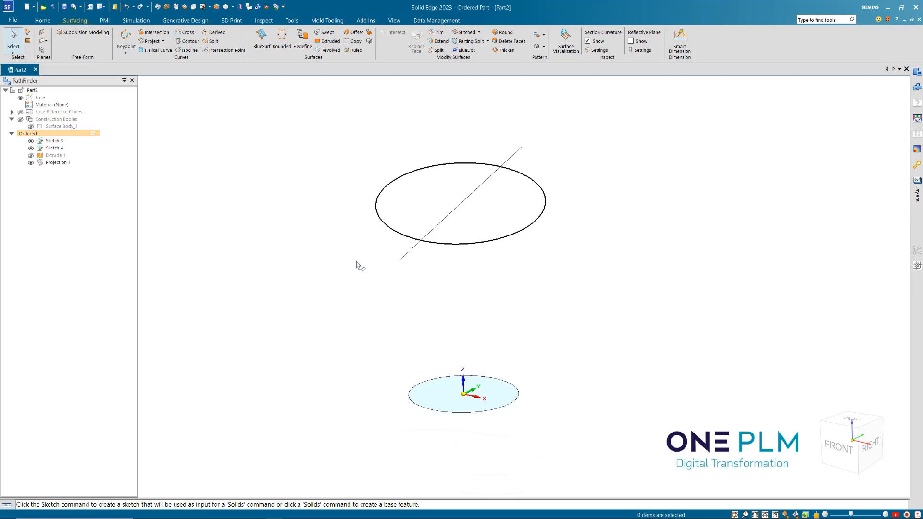
{"action": "left_click", "coordinate": [45, 21]}
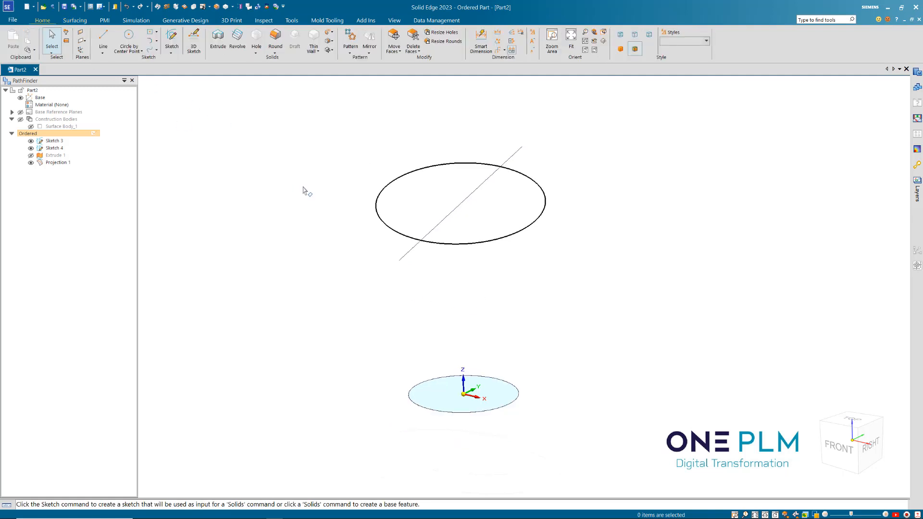
{"action": "left_click", "coordinate": [73, 22]}
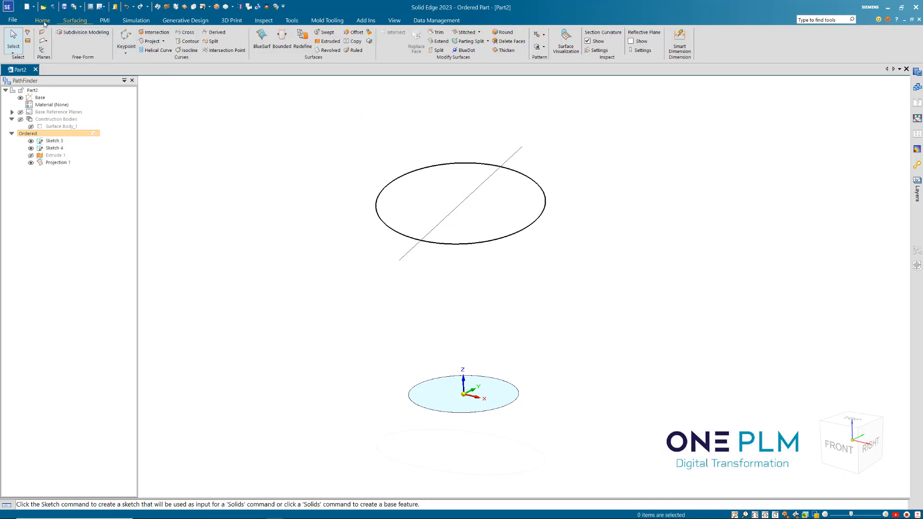
{"action": "left_click", "coordinate": [75, 20]}
{"action": "left_click", "coordinate": [43, 20]}
{"action": "left_click", "coordinate": [331, 32]}
{"action": "left_click", "coordinate": [345, 62]}
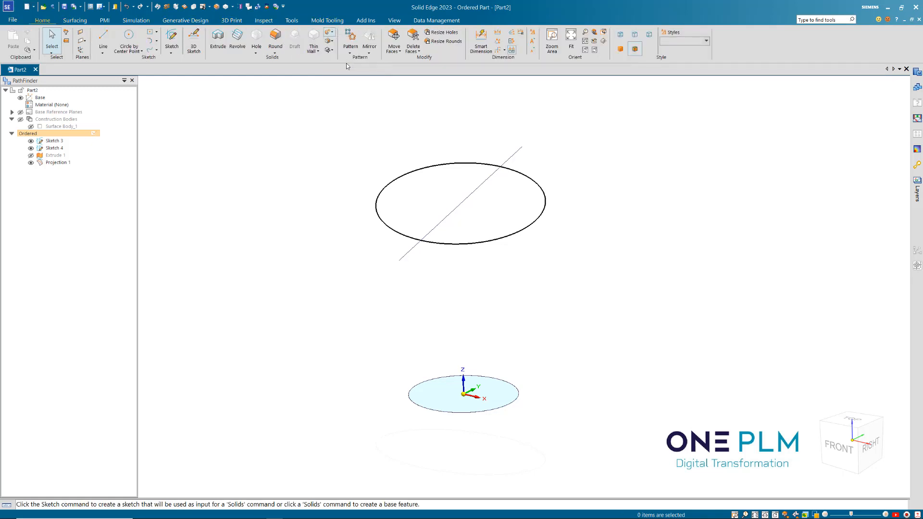
{"action": "left_click", "coordinate": [391, 187]}
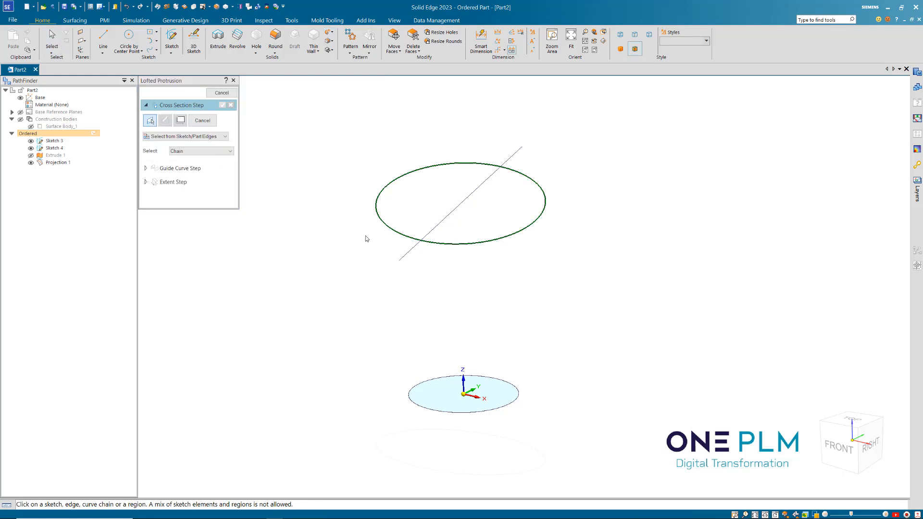
{"action": "left_click", "coordinate": [416, 388]}
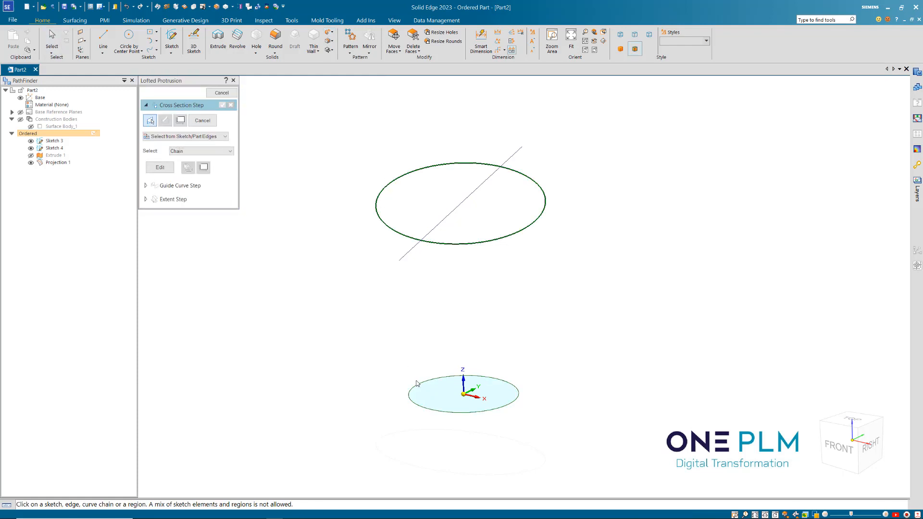
{"action": "right_click", "coordinate": [445, 321]}
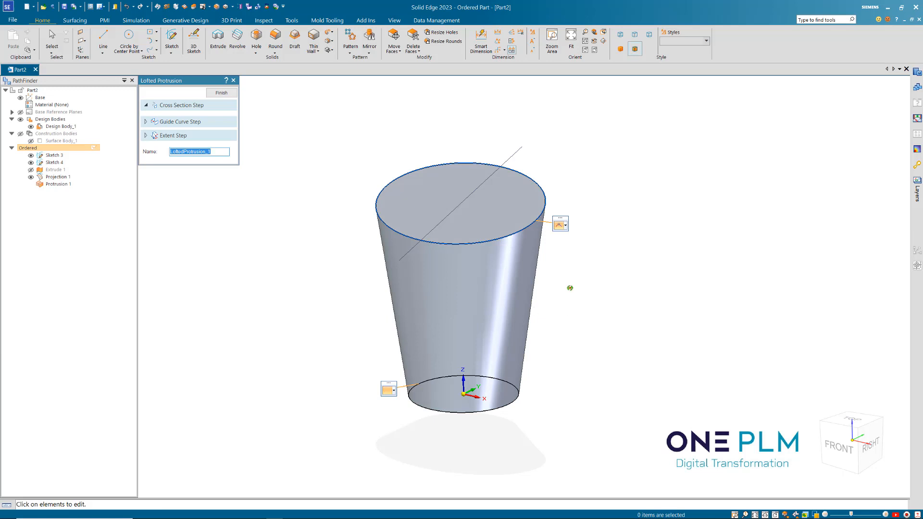
Try the Curvature Continuous, Tangent Continuous and Tangent Interior end conditions on the loft's upper elliptical section.
{"action": "middle_click_drag", "start_coordinate": [565, 287], "coordinate": [566, 289]}
{"action": "scroll", "coordinate": [566, 255], "scroll_direction": "down", "scroll_amount": 1}
{"action": "left_click", "coordinate": [570, 222]}
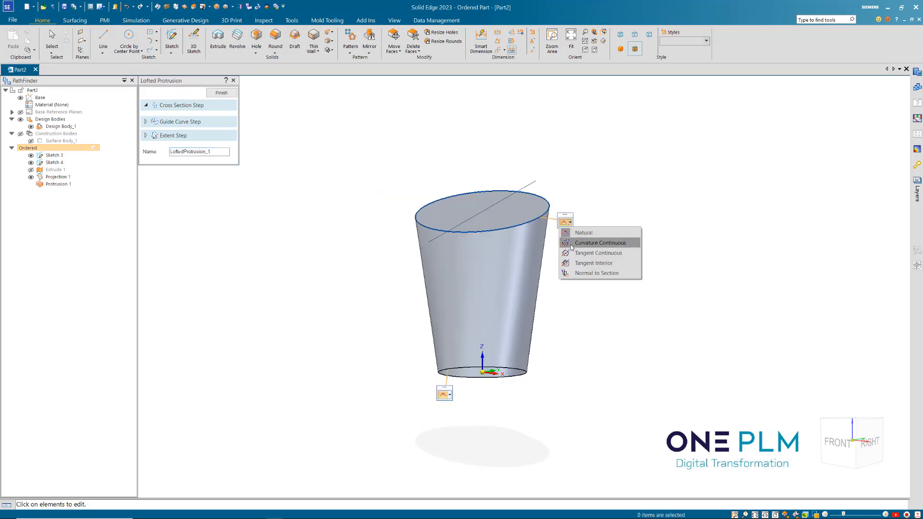
{"action": "left_click", "coordinate": [575, 246]}
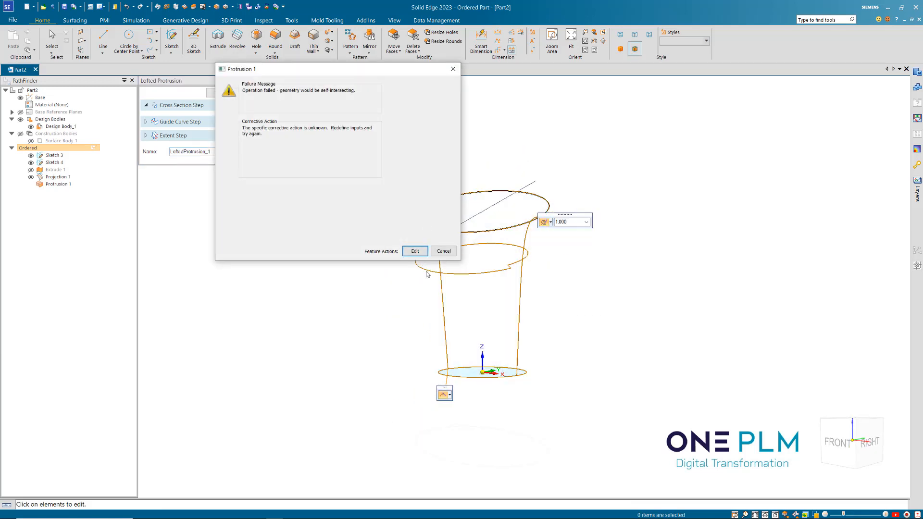
{"action": "left_click", "coordinate": [415, 251]}
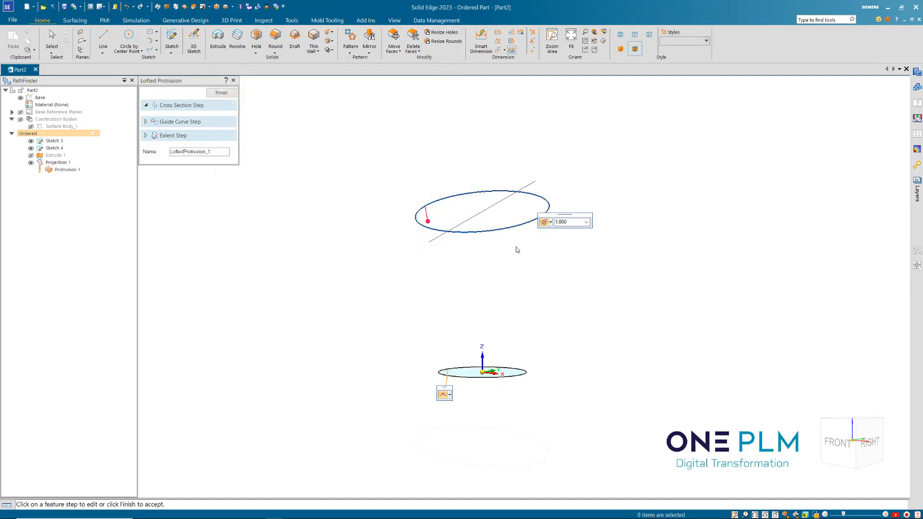
{"action": "left_click", "coordinate": [550, 222]}
{"action": "left_click", "coordinate": [575, 253]}
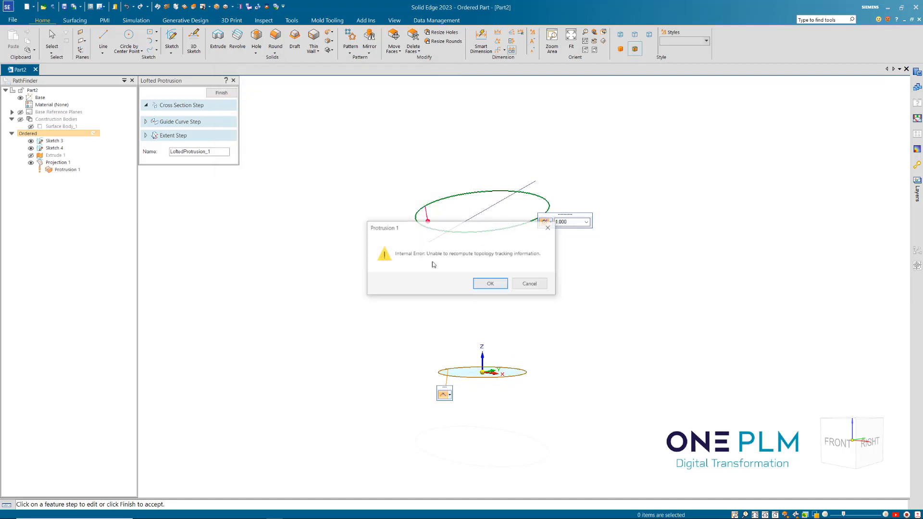
{"action": "left_click", "coordinate": [488, 284]}
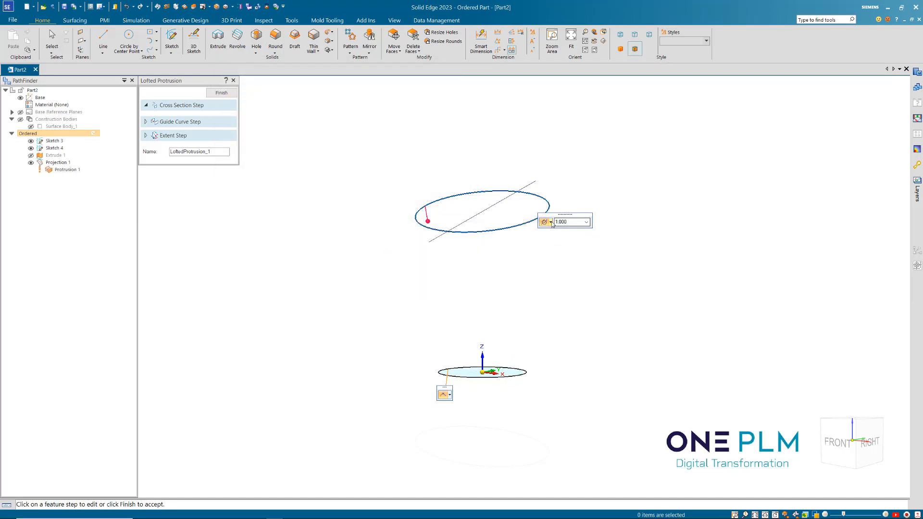
{"action": "left_click", "coordinate": [551, 222]}
{"action": "left_click", "coordinate": [574, 262]}
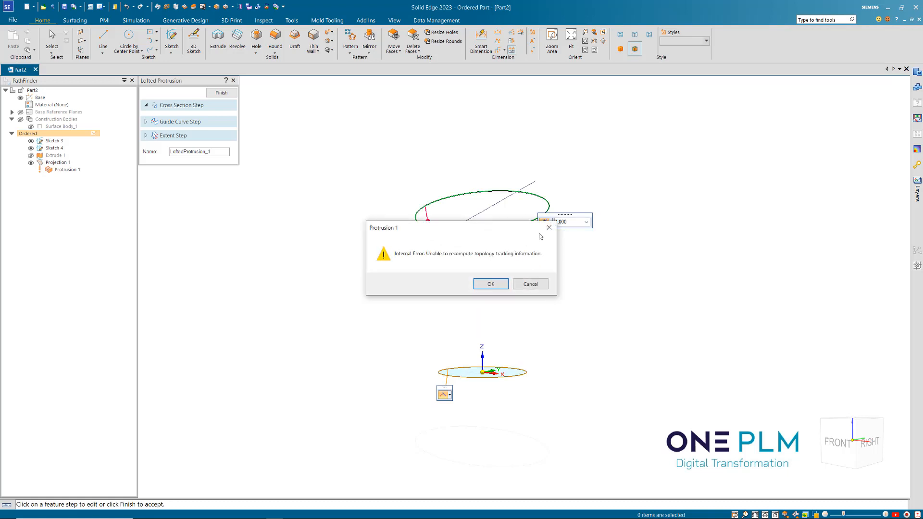
{"action": "left_click", "coordinate": [488, 284]}
Set the end condition to Normal to Section at both the upper ellipse and the base circle of the loft.
{"action": "left_click", "coordinate": [550, 222]}
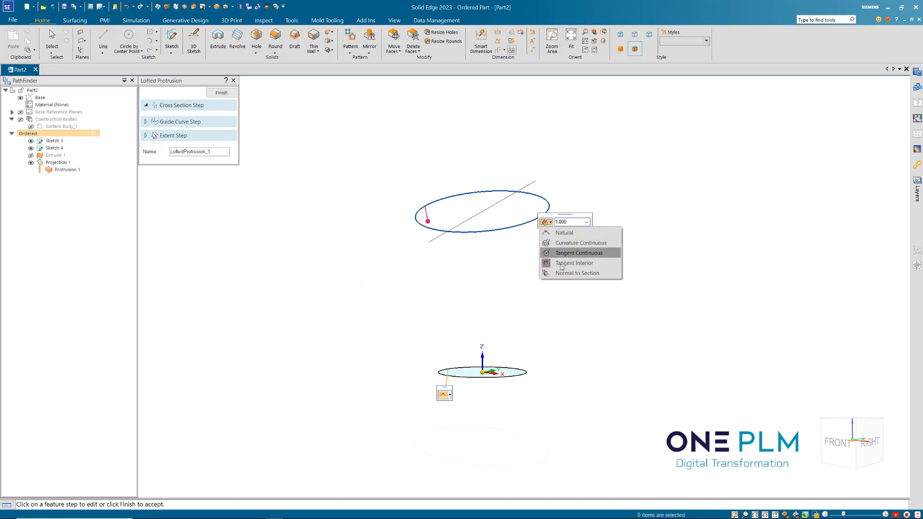
{"action": "left_click", "coordinate": [574, 262]}
{"action": "mouse_move", "coordinate": [557, 307]}
{"action": "middle_mouse_down"}
{"action": "mouse_move", "coordinate": [521, 307]}
{"action": "mouse_move", "coordinate": [543, 294]}
{"action": "mouse_move", "coordinate": [573, 303]}
{"action": "mouse_move", "coordinate": [572, 314]}
{"action": "middle_mouse_up"}
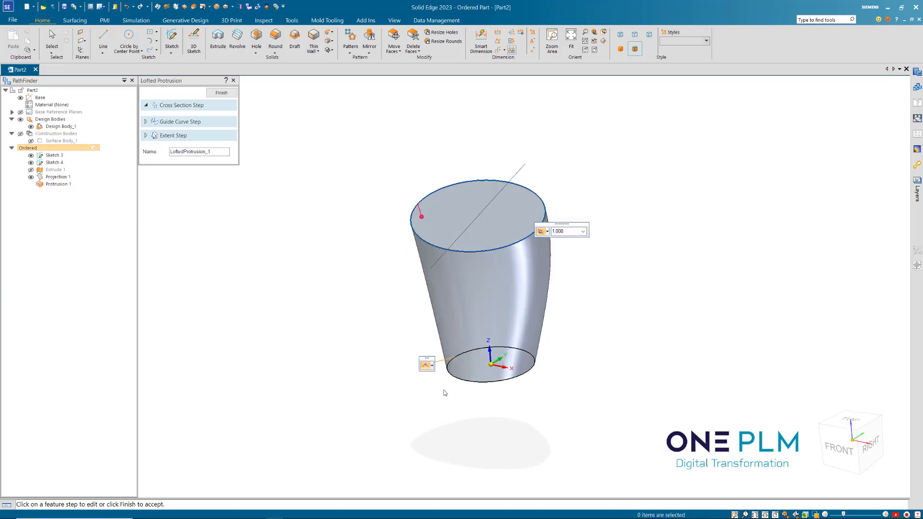
{"action": "left_click", "coordinate": [433, 366]}
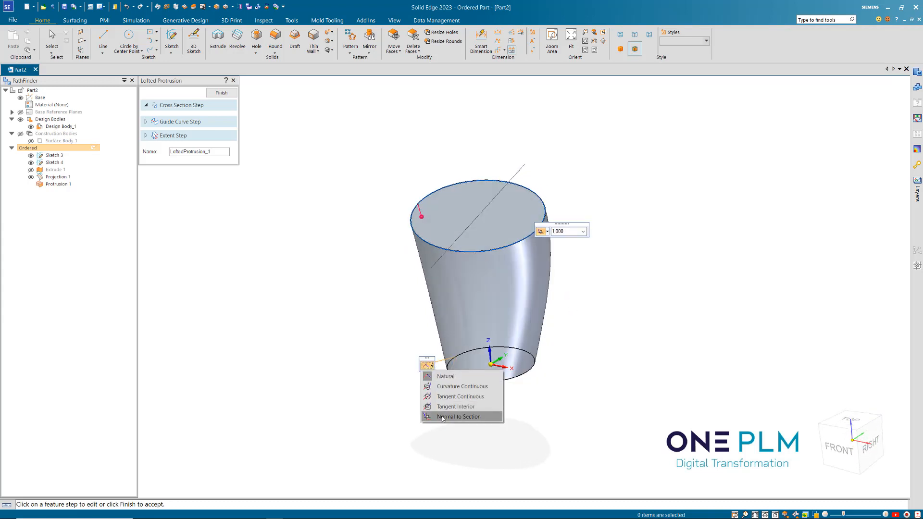
{"action": "left_click", "coordinate": [471, 414]}
Increase the loft's tangency magnitude to about 2.2 at the base circle and about 2 at the upper ellipse, and finish the loft.
{"action": "middle_click_drag", "start_coordinate": [554, 350], "coordinate": [520, 370]}
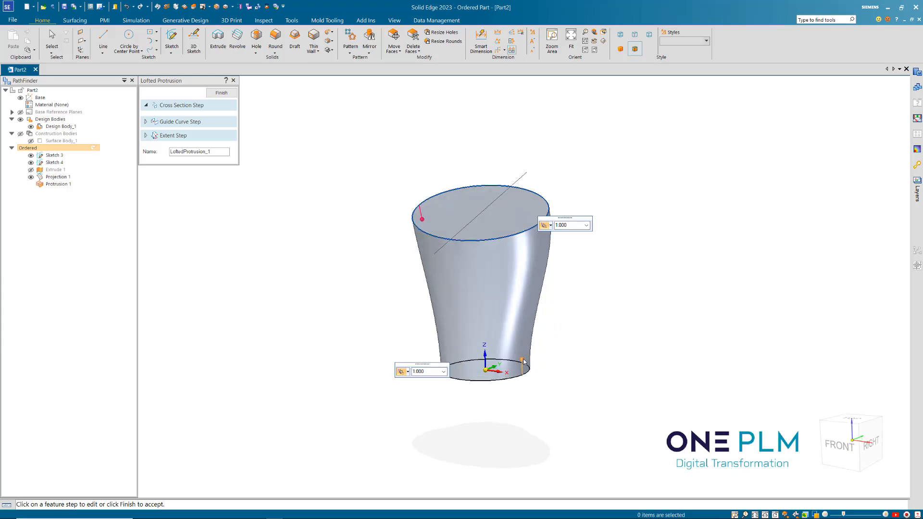
{"action": "left_click_drag", "start_coordinate": [523, 360], "coordinate": [532, 307]}
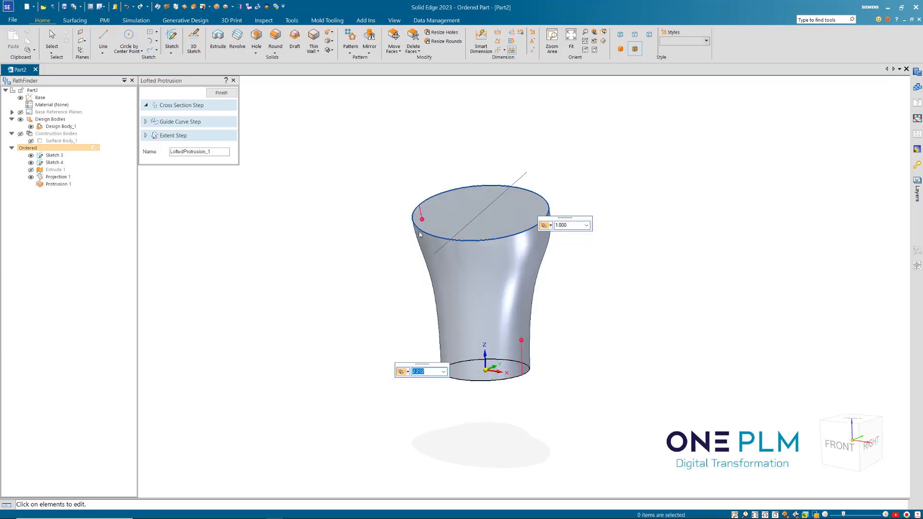
{"action": "left_click_drag", "start_coordinate": [422, 224], "coordinate": [566, 319]}
{"action": "mouse_move", "coordinate": [567, 319]}
{"action": "middle_mouse_down"}
{"action": "mouse_move", "coordinate": [612, 289]}
{"action": "mouse_move", "coordinate": [628, 311]}
{"action": "mouse_move", "coordinate": [570, 315]}
{"action": "mouse_move", "coordinate": [579, 331]}
{"action": "middle_mouse_up"}
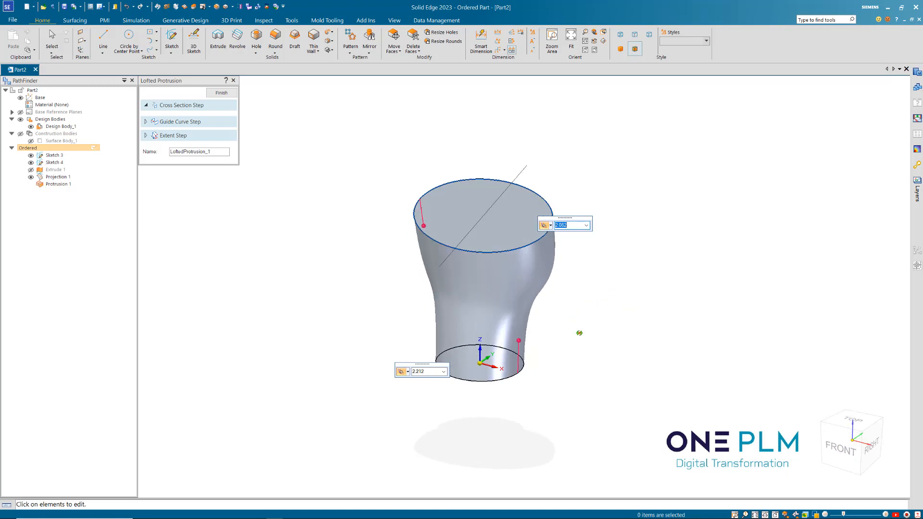
{"action": "left_click", "coordinate": [226, 93]}
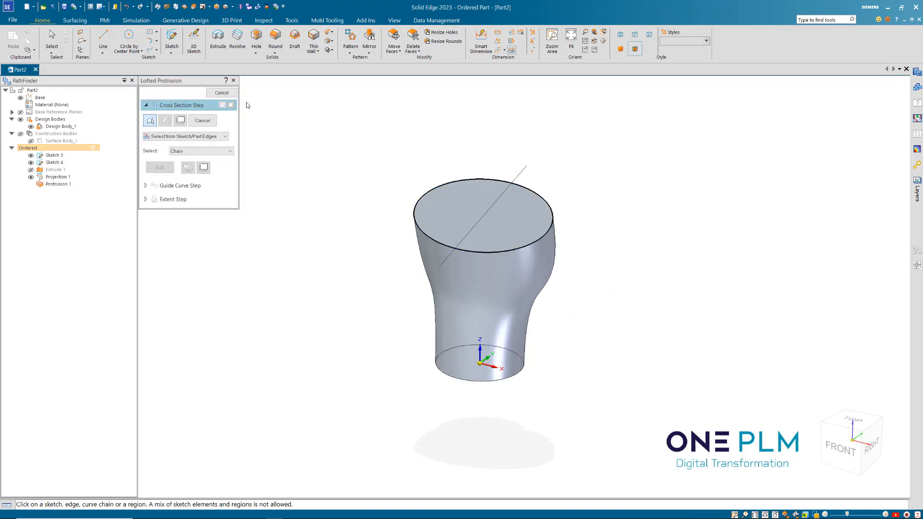
{"action": "key", "text": "Escape"}
Suppress the lofted protrusion so only the sketches and projected curve remain.
{"action": "left_click", "coordinate": [68, 184]}
{"action": "right_click", "coordinate": [68, 186]}
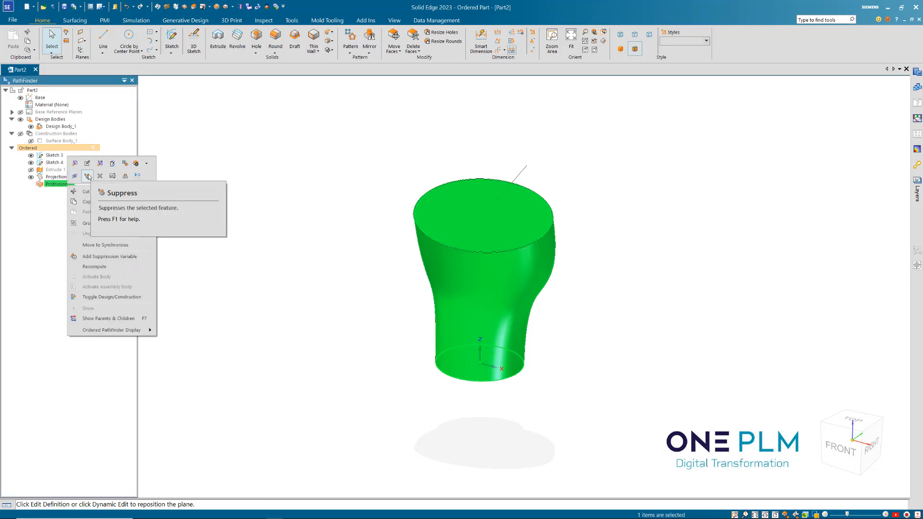
{"action": "left_click", "coordinate": [87, 176]}
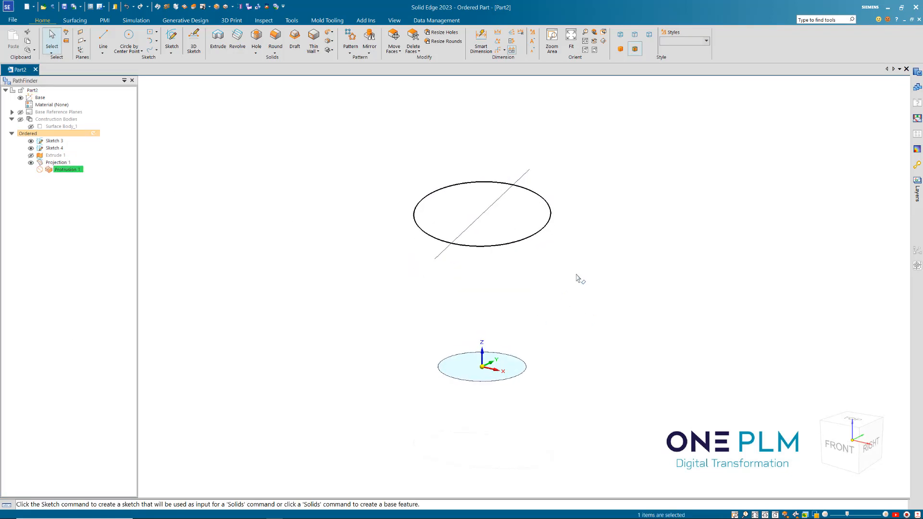
Start a keypoint curve at the upper ellipse's keypoint located at X -500, Y 0, Z 1100.
{"action": "scroll", "coordinate": [582, 278], "scroll_direction": "up", "scroll_amount": 2}
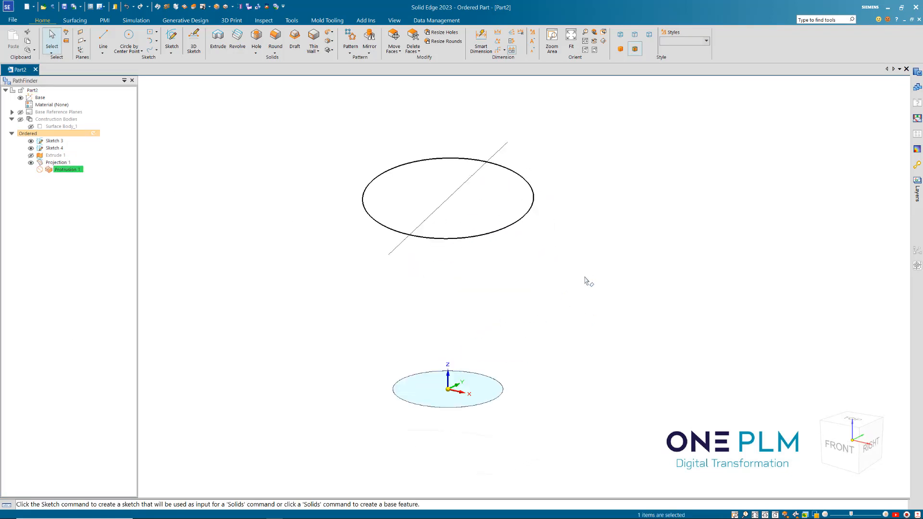
{"action": "left_click", "coordinate": [74, 20]}
{"action": "left_click", "coordinate": [126, 38]}
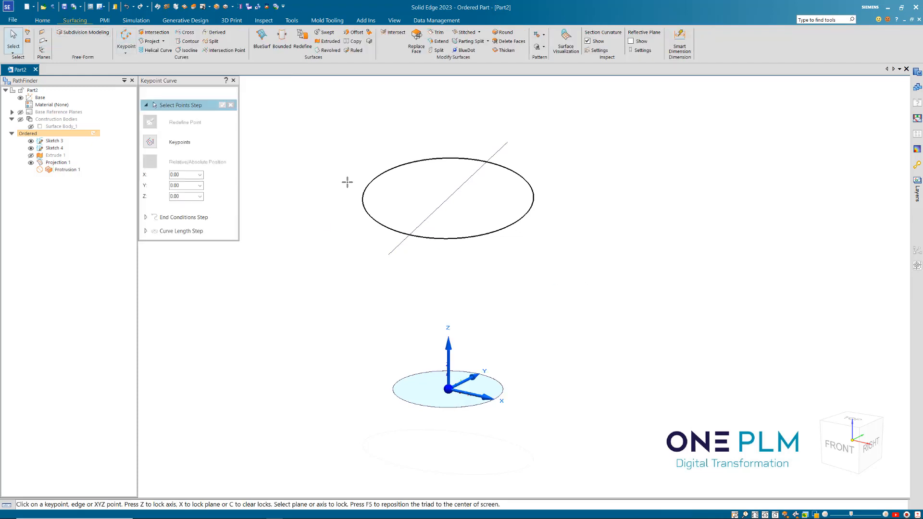
{"action": "left_click", "coordinate": [371, 181]}
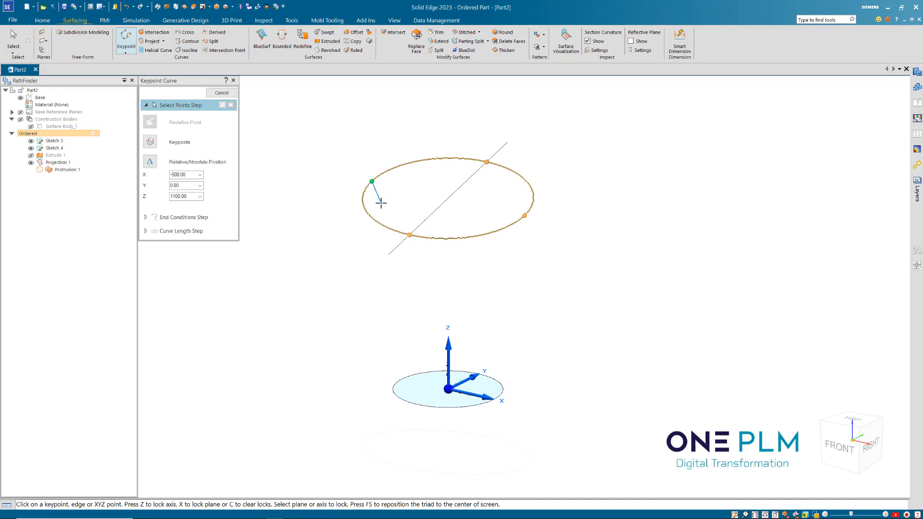
In the front view, place three intermediate curve points descending toward the base circle, from about X -493, Z 876 to about X -291, Z 178.
{"action": "scroll", "coordinate": [372, 221], "scroll_direction": "up", "scroll_amount": 2}
{"action": "mouse_move", "coordinate": [369, 223]}
{"action": "middle_mouse_down"}
{"action": "mouse_move", "coordinate": [385, 201]}
{"action": "mouse_move", "coordinate": [384, 224]}
{"action": "middle_mouse_up"}
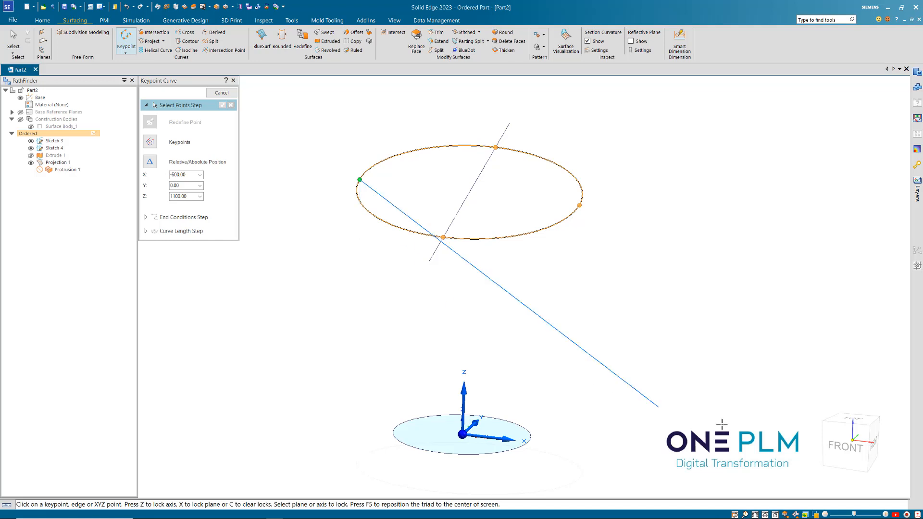
{"action": "left_click", "coordinate": [840, 444]}
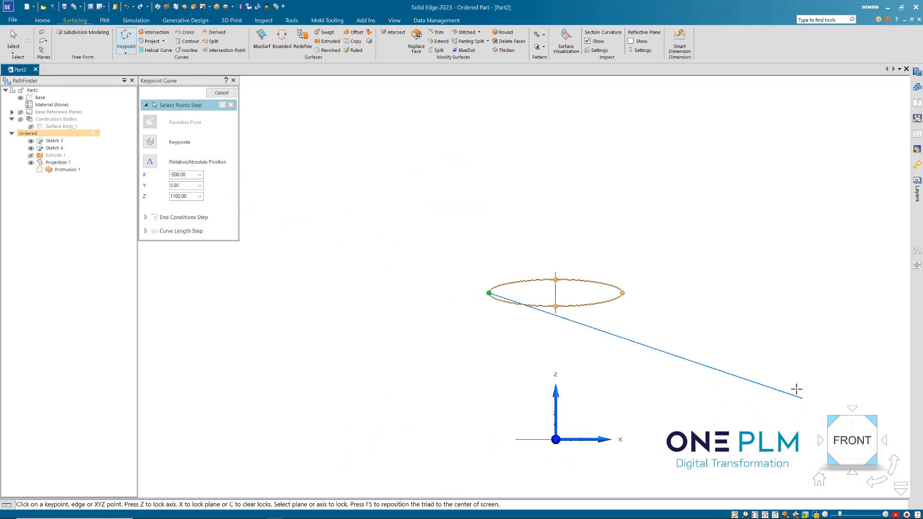
{"action": "scroll", "coordinate": [482, 357], "scroll_direction": "down", "scroll_amount": 1}
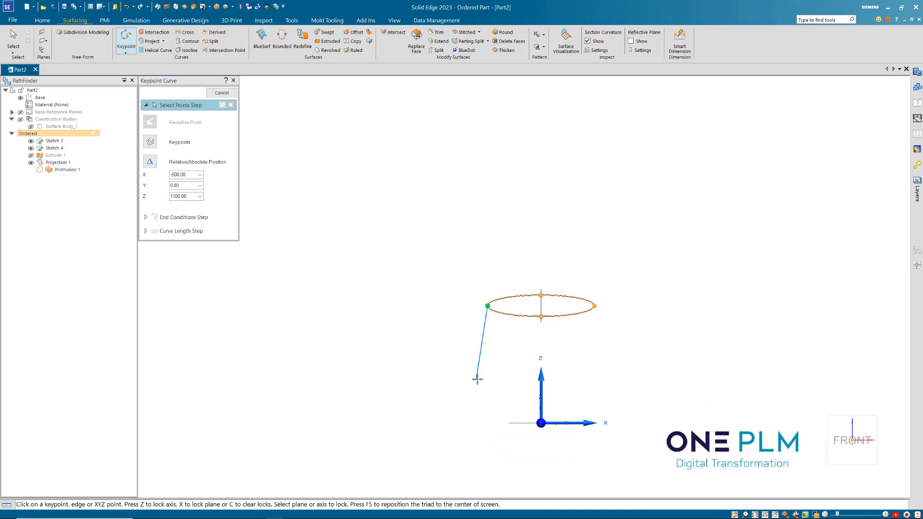
{"action": "scroll", "coordinate": [525, 379], "scroll_direction": "up", "scroll_amount": 2}
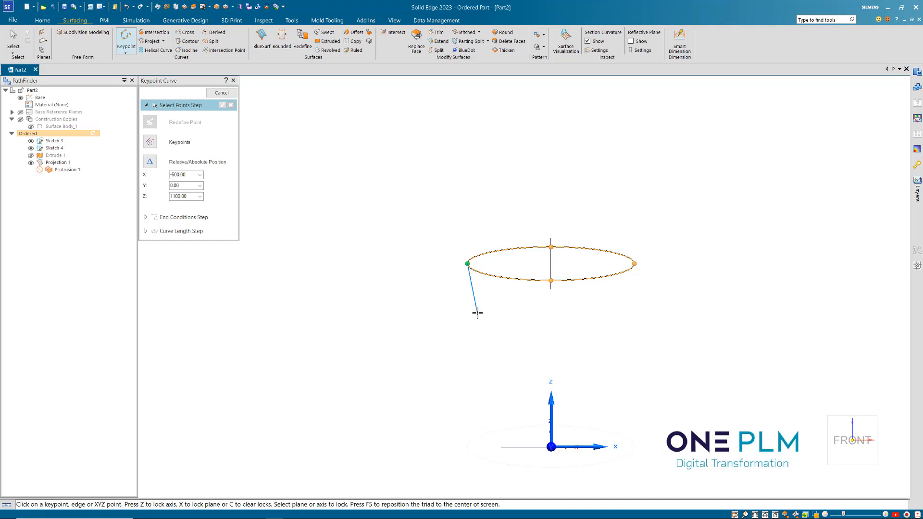
{"action": "left_click", "coordinate": [468, 302]}
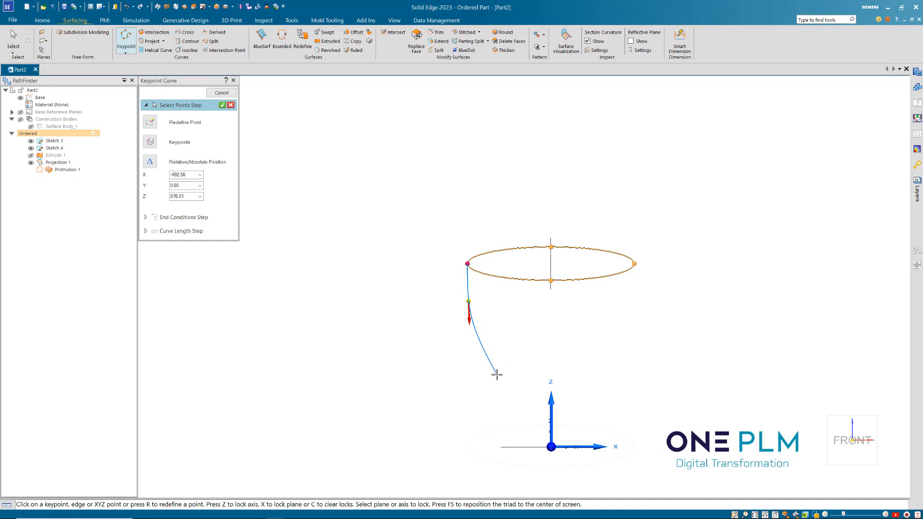
{"action": "left_click", "coordinate": [496, 374]}
{"action": "left_click", "coordinate": [502, 417]}
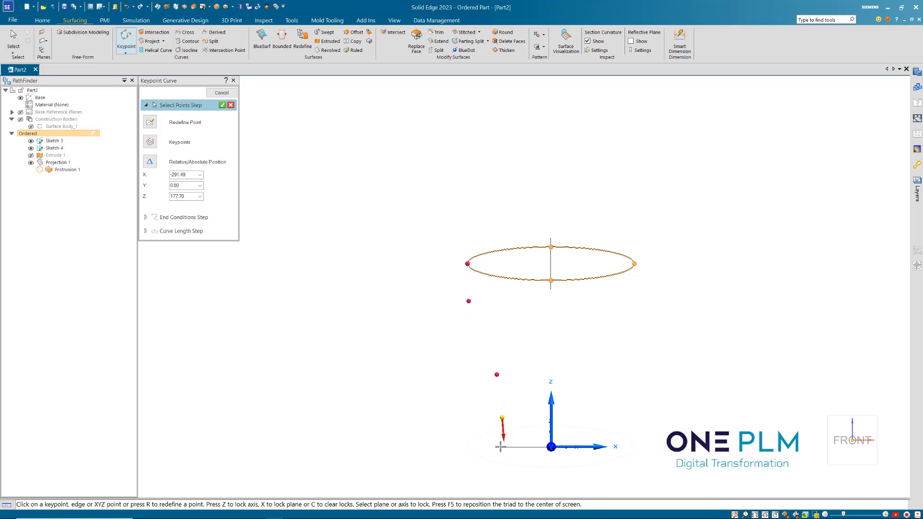
End the keypoint curve at the base circle's silhouette point below the last intermediate point and accept the points.
{"action": "middle_click_drag", "start_coordinate": [497, 447], "coordinate": [489, 483]}
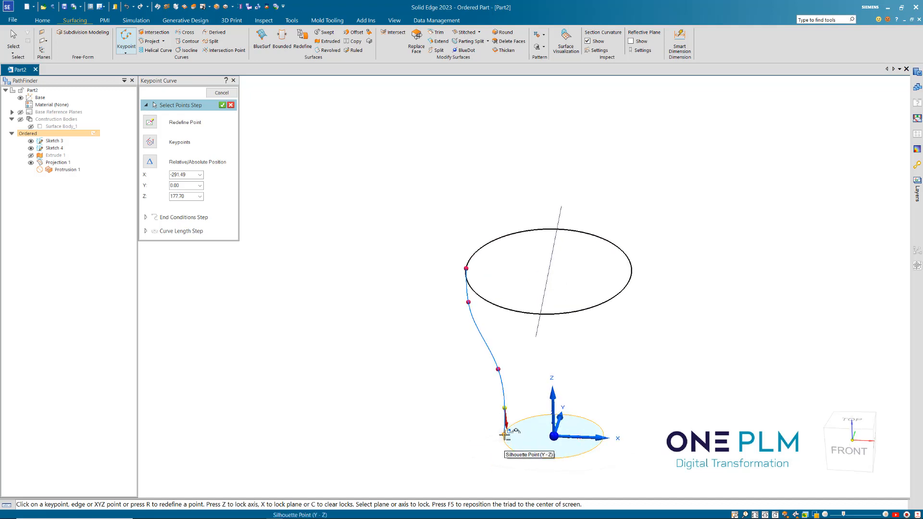
{"action": "left_click", "coordinate": [504, 435]}
{"action": "right_click", "coordinate": [493, 446]}
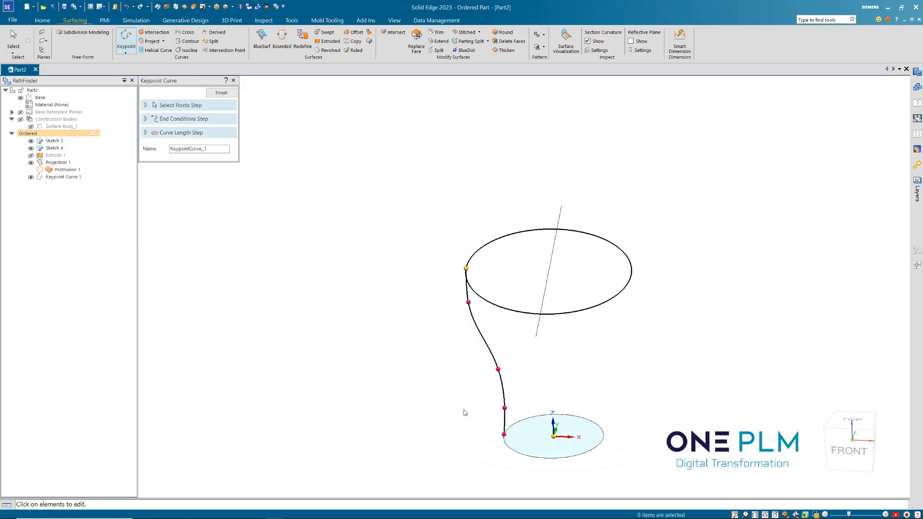
{"action": "middle_click_drag", "start_coordinate": [695, 405], "coordinate": [539, 349]}
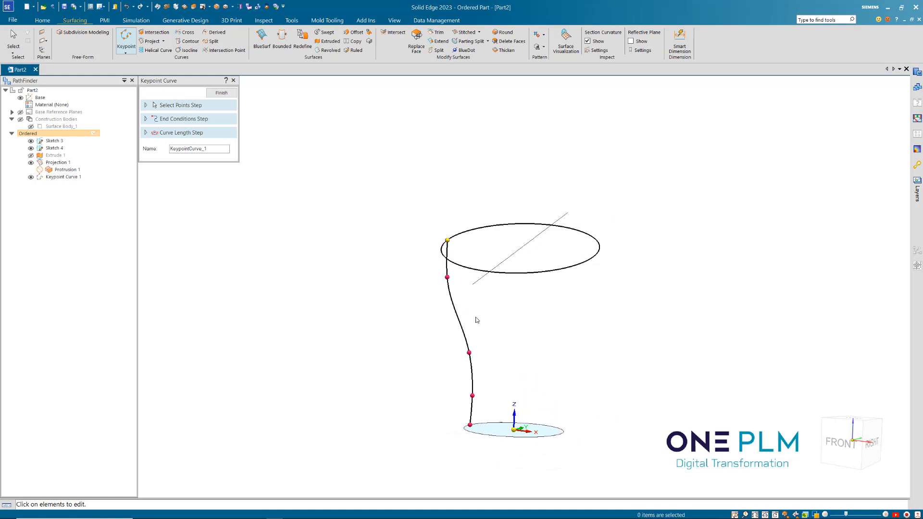
{"action": "scroll", "coordinate": [477, 322], "scroll_direction": "up", "scroll_amount": 2}
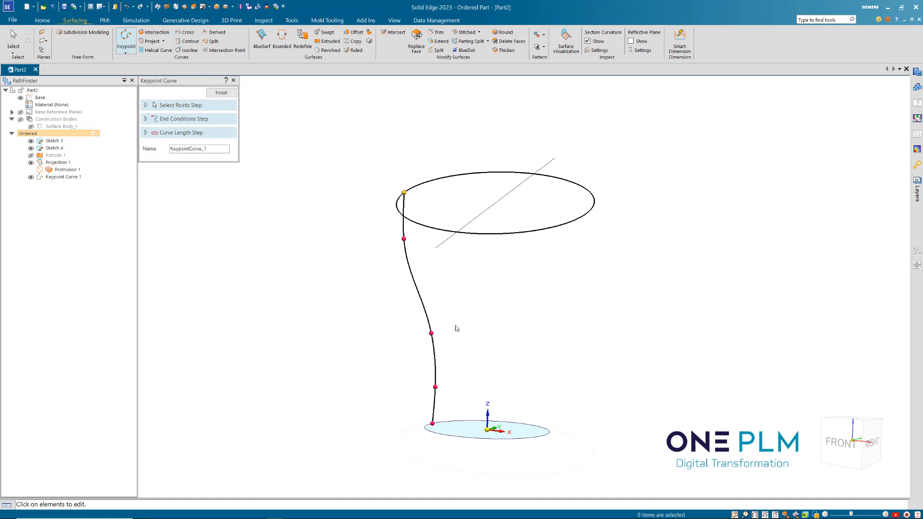
{"action": "left_click", "coordinate": [181, 109]}
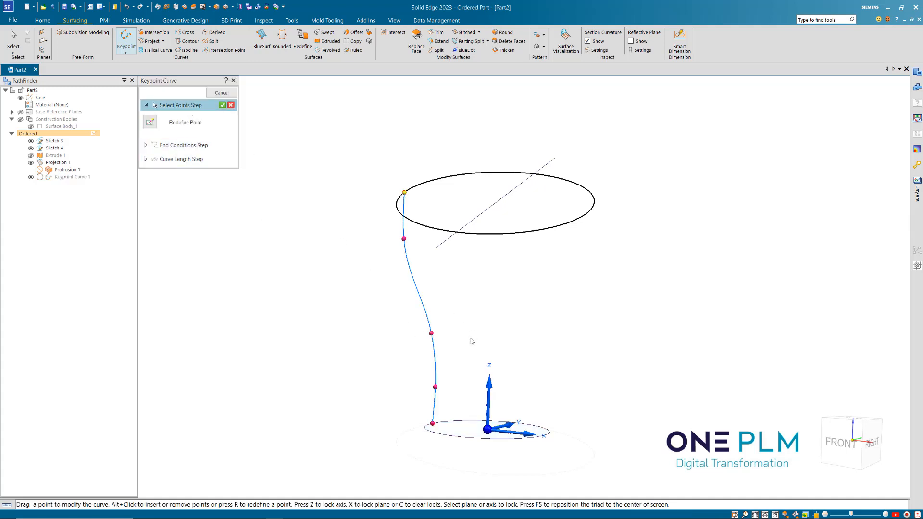
{"action": "left_click", "coordinate": [432, 334]}
{"action": "mouse_move", "coordinate": [431, 334]}
{"action": "middle_mouse_down"}
{"action": "mouse_move", "coordinate": [417, 330]}
{"action": "mouse_move", "coordinate": [419, 345]}
{"action": "middle_mouse_up"}
{"action": "scroll", "coordinate": [419, 345], "scroll_direction": "down", "scroll_amount": 3}
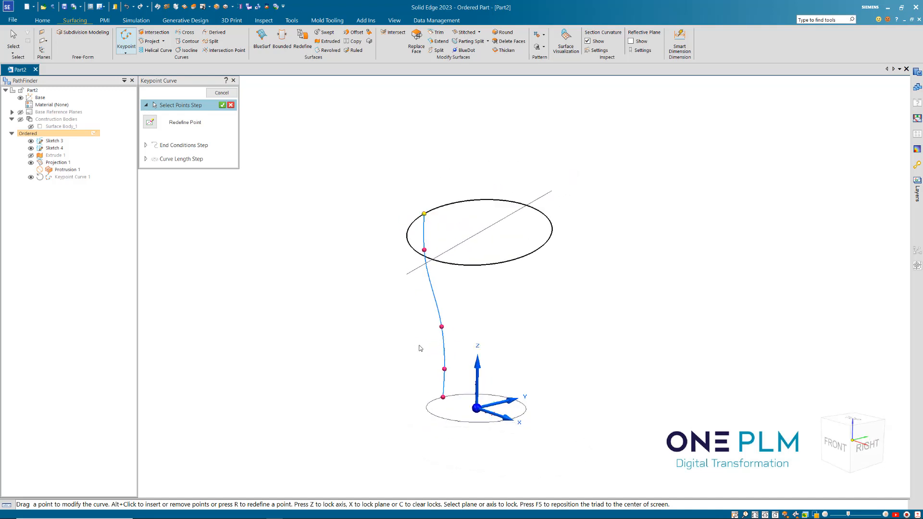
{"action": "scroll", "coordinate": [478, 364], "scroll_direction": "up", "scroll_amount": 2}
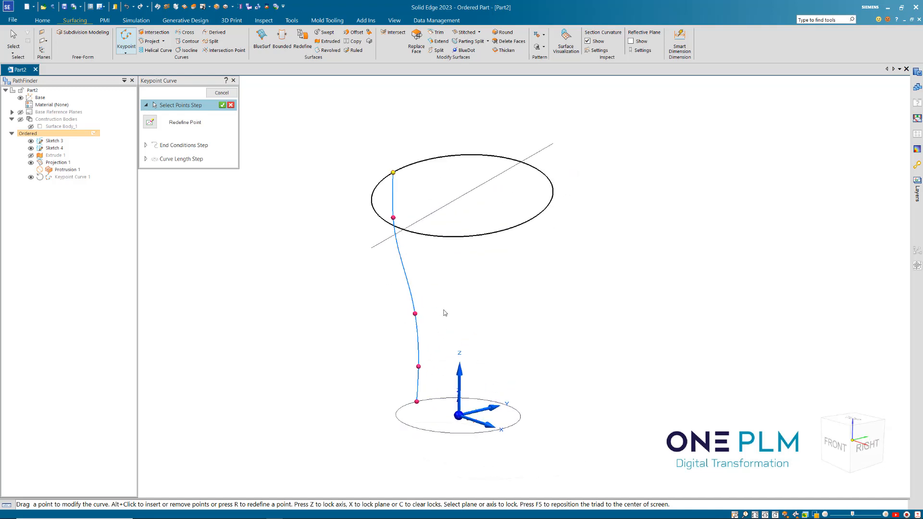
{"action": "key", "text": "Escape"}
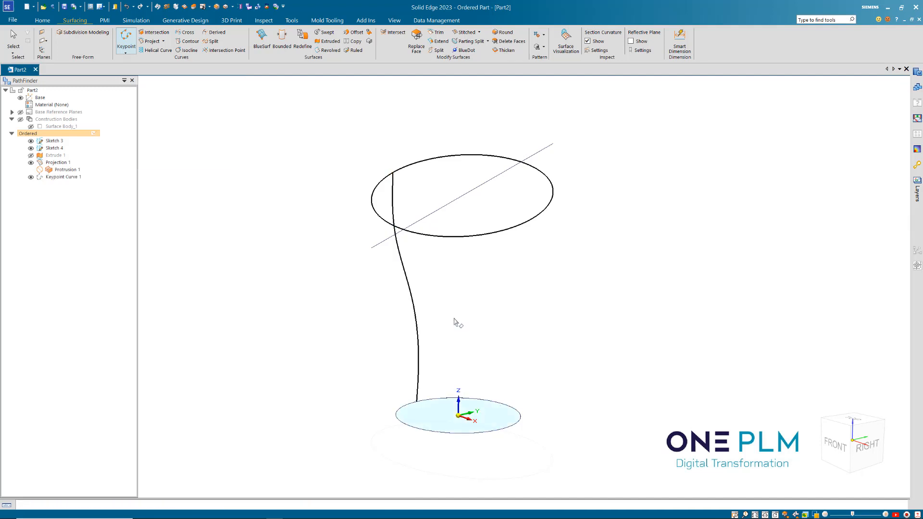
Dynamically edit the keypoint curve and move its middle point outward to about X -344, Y -14, Z 433.
{"action": "mouse_move", "coordinate": [455, 321]}
{"action": "middle_mouse_down"}
{"action": "mouse_move", "coordinate": [468, 309]}
{"action": "mouse_move", "coordinate": [466, 321]}
{"action": "middle_mouse_up"}
{"action": "left_click", "coordinate": [400, 311]}
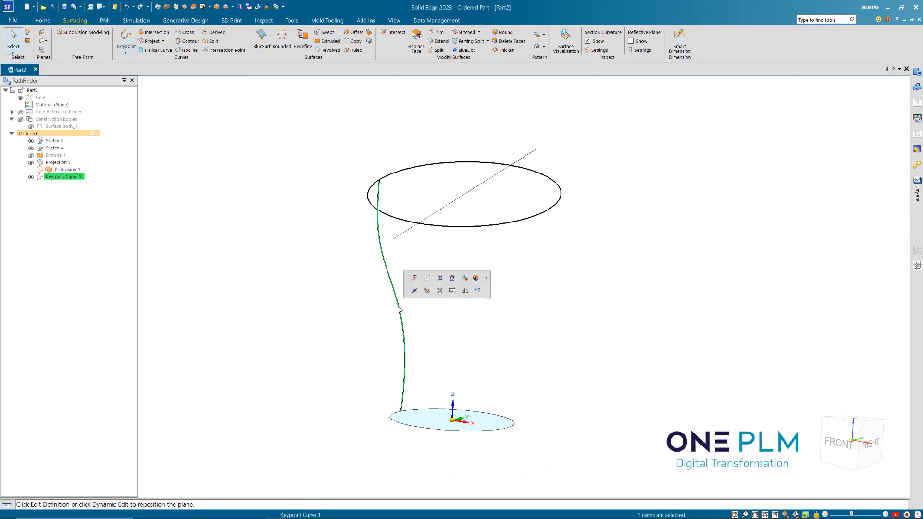
{"action": "left_click", "coordinate": [440, 279]}
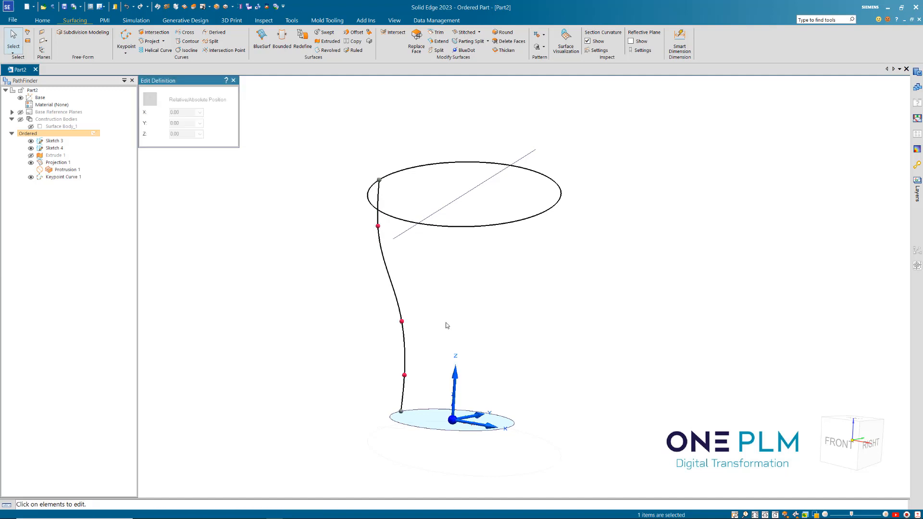
{"action": "left_click", "coordinate": [400, 322]}
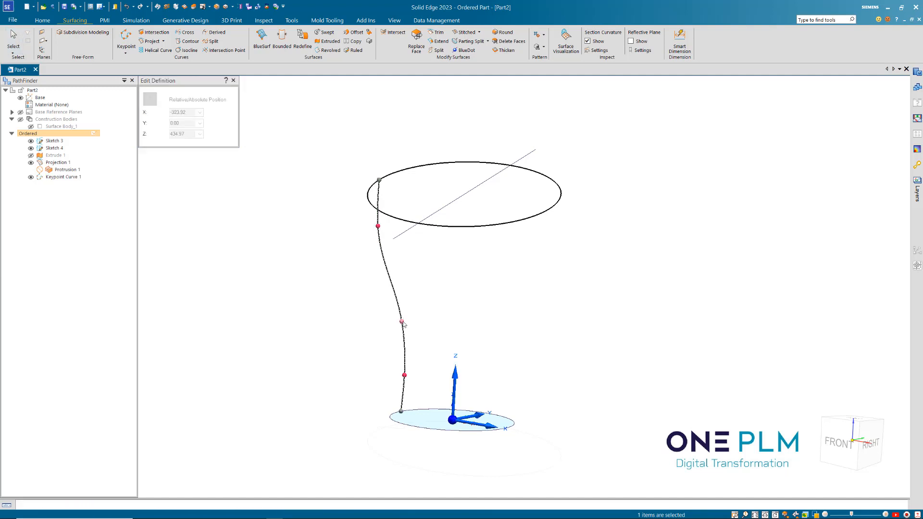
{"action": "left_click_drag", "start_coordinate": [400, 322], "coordinate": [396, 321]}
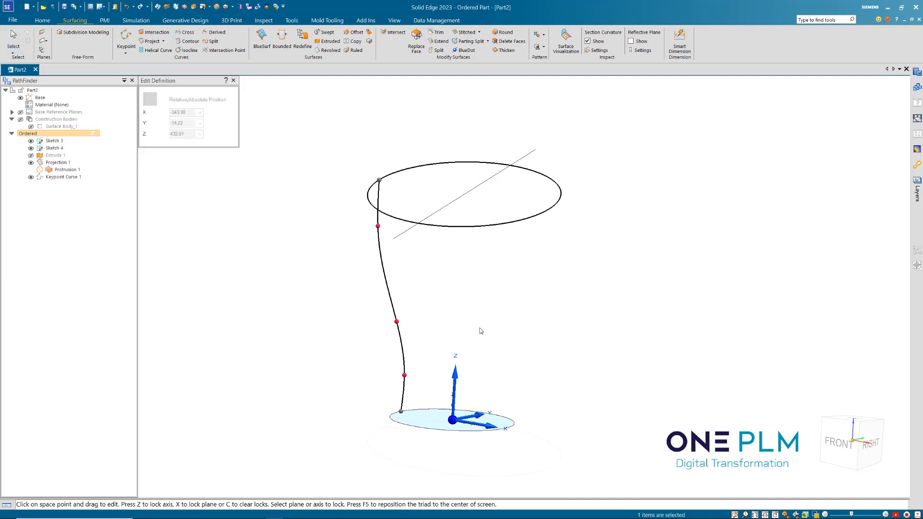
Relocate the triad from the origin to beside the curve, lock the XY plane, and switch the lock to the Y axis.
{"action": "middle_click_drag", "start_coordinate": [479, 329], "coordinate": [459, 343]}
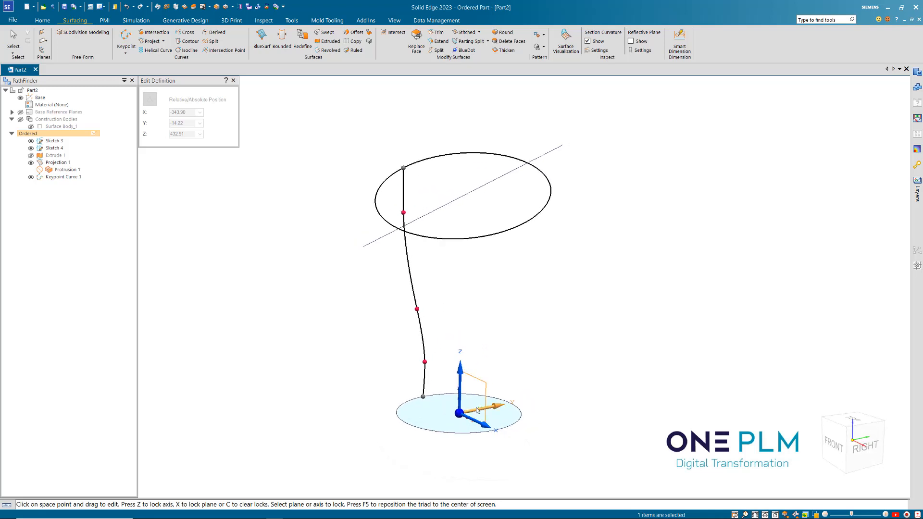
{"action": "left_click_drag", "start_coordinate": [459, 414], "coordinate": [526, 363]}
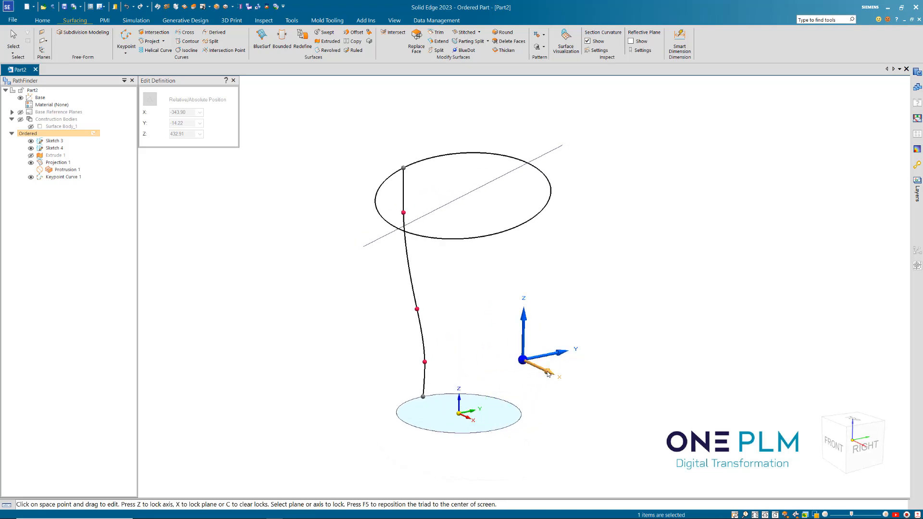
{"action": "key", "text": "z"}
{"action": "key", "text": "x"}
{"action": "key", "text": "x"}
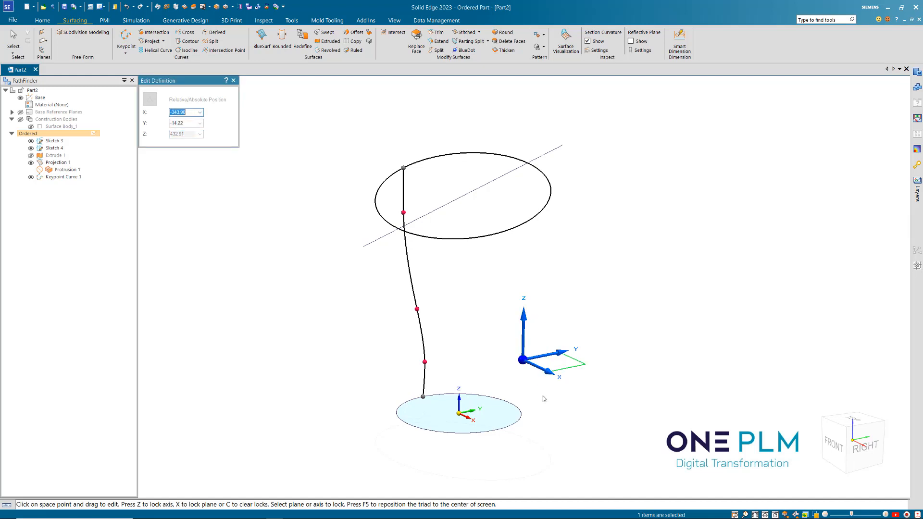
{"action": "key", "text": "x"}
{"action": "key", "text": "x"}
{"action": "left_click", "coordinate": [541, 358]}
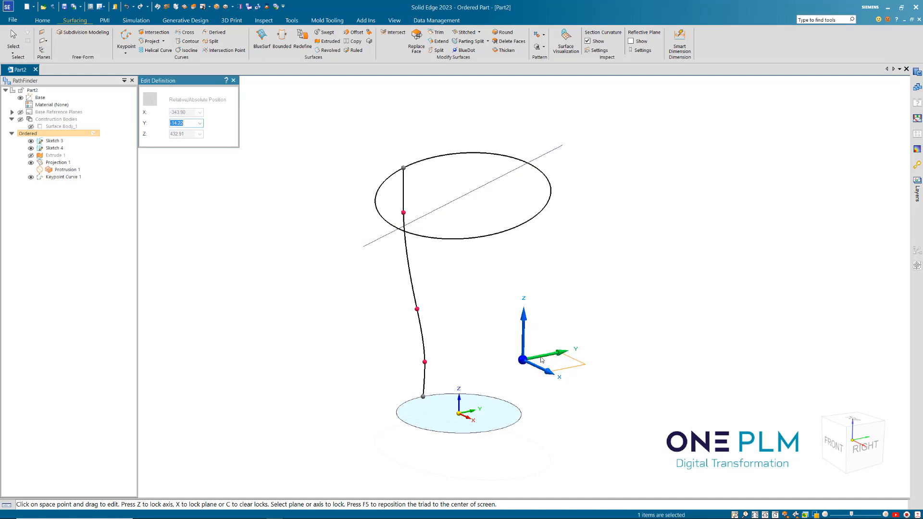
Select the curve's middle point, switch between relative and absolute positioning, and clear the Y axis lock.
{"action": "left_click", "coordinate": [417, 310]}
{"action": "left_click", "coordinate": [417, 310]}
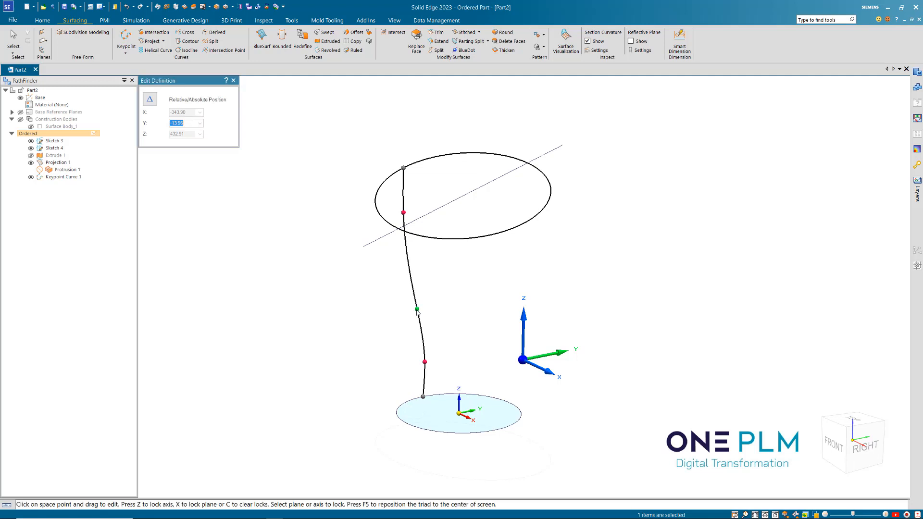
{"action": "left_click", "coordinate": [151, 102]}
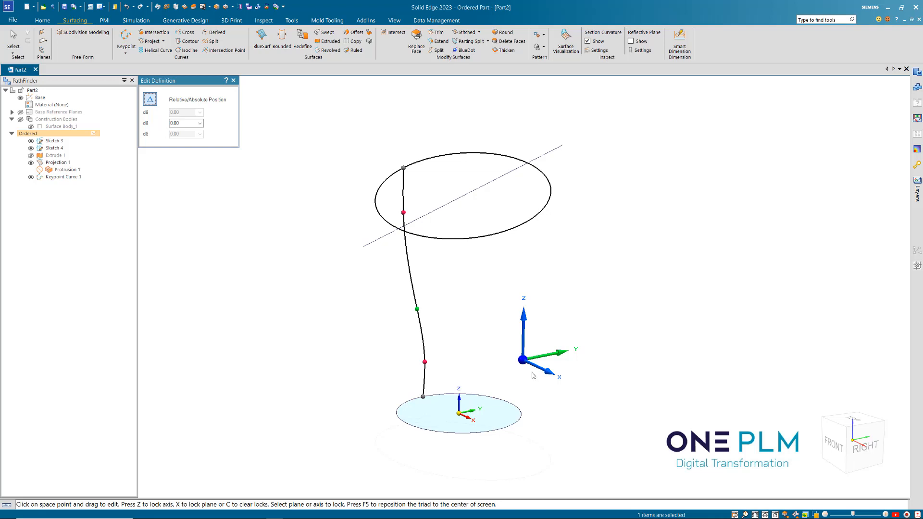
{"action": "key", "text": "c"}
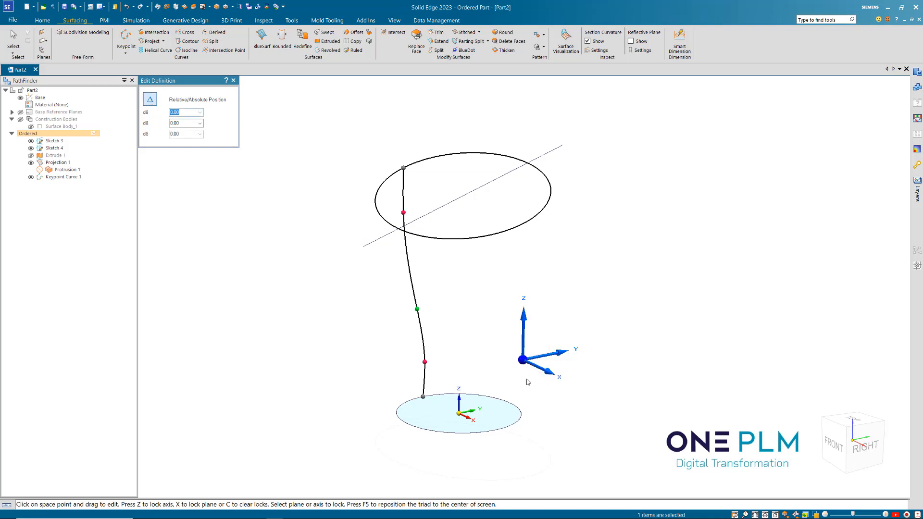
{"action": "left_click", "coordinate": [152, 102]}
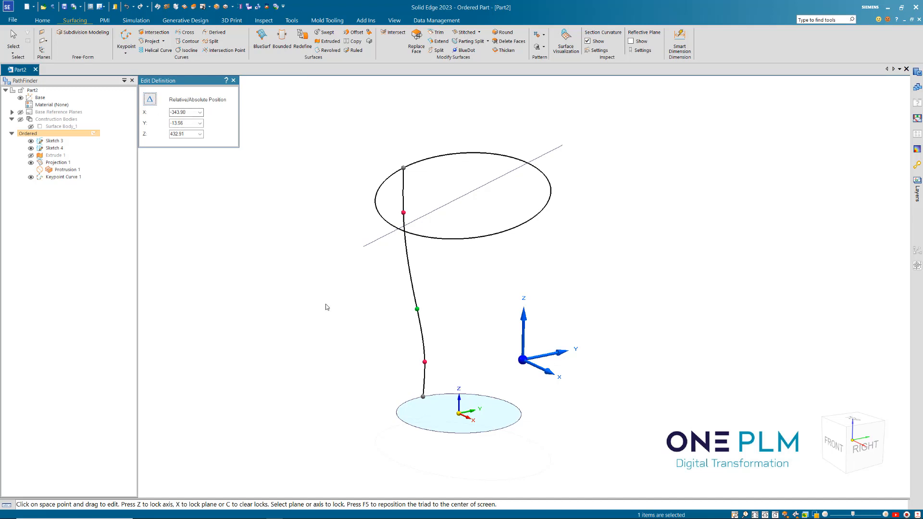
Open the middle point's Y coordinate for editing and check the coordinates of the lower and upper intermediate points.
{"action": "left_click_drag", "start_coordinate": [188, 125], "coordinate": [170, 125]}
{"action": "key", "text": "Tab"}
{"action": "left_click", "coordinate": [424, 361]}
{"action": "middle_click_drag", "start_coordinate": [397, 345], "coordinate": [426, 331]}
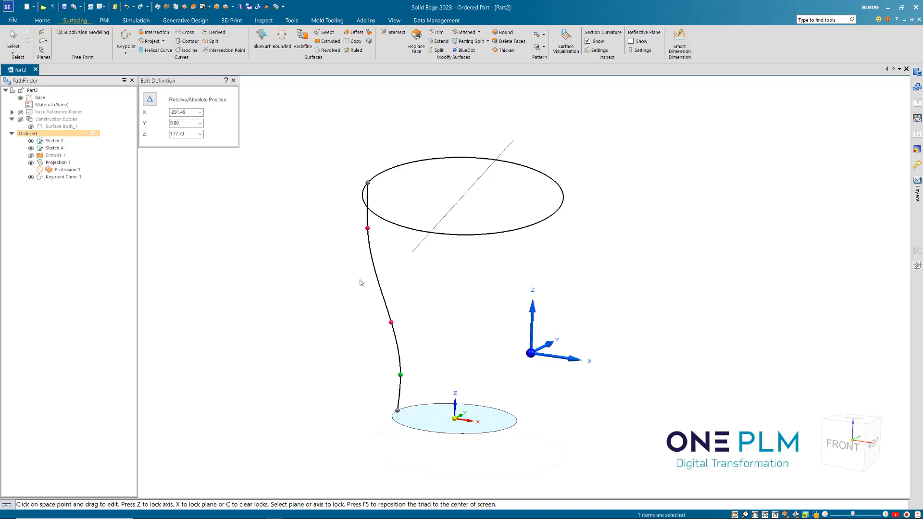
{"action": "left_click", "coordinate": [367, 228]}
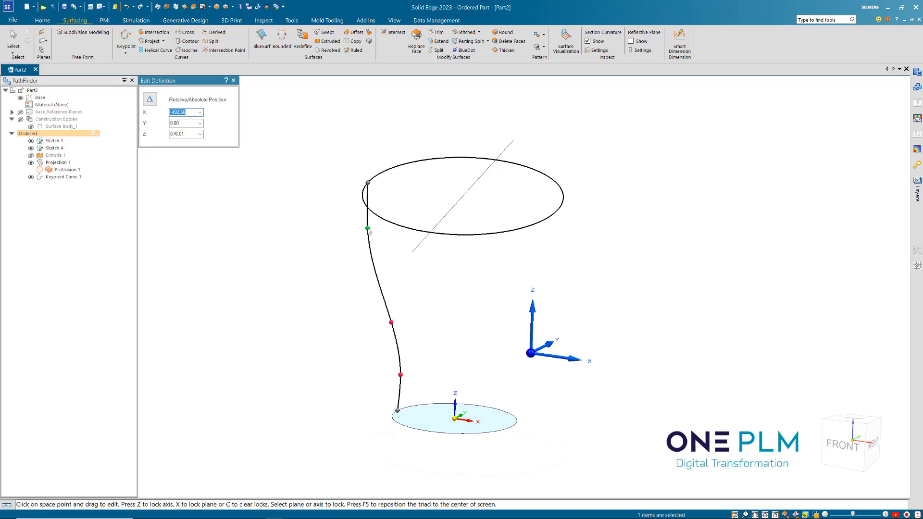
Set the Y coordinate of the curve's middle point to 0.
{"action": "left_click", "coordinate": [391, 322]}
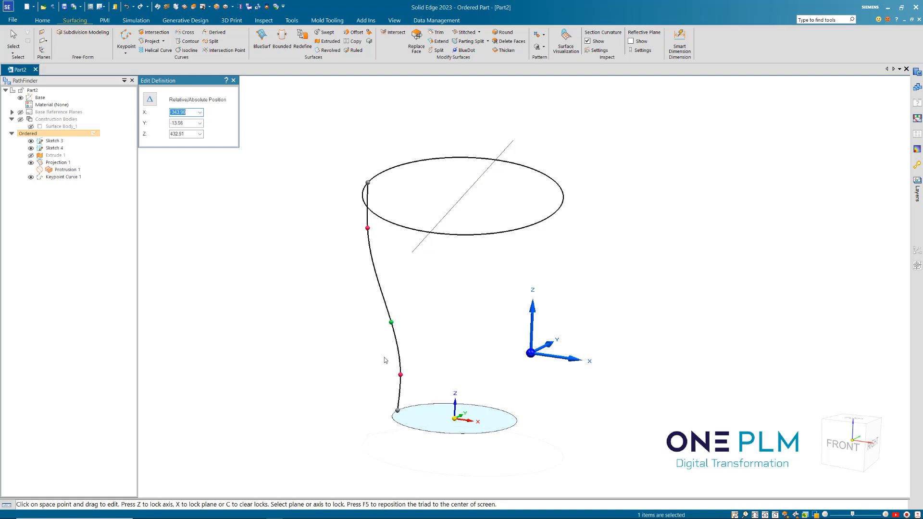
{"action": "left_click", "coordinate": [178, 123]}
{"action": "type", "text": "0"}
{"action": "key", "text": "Tab"}
Set the X coordinate of the curve's lowest intermediate point to -300 and finish editing the curve.
{"action": "left_click", "coordinate": [400, 375]}
{"action": "left_click_drag", "start_coordinate": [187, 114], "coordinate": [174, 113]}
{"action": "key", "text": "Tab"}
{"action": "key", "text": "Tab"}
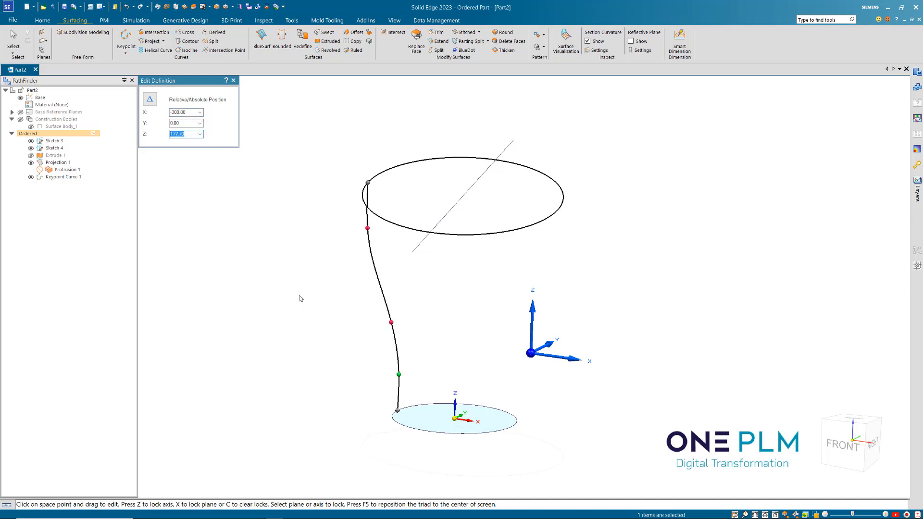
{"action": "left_click", "coordinate": [463, 364]}
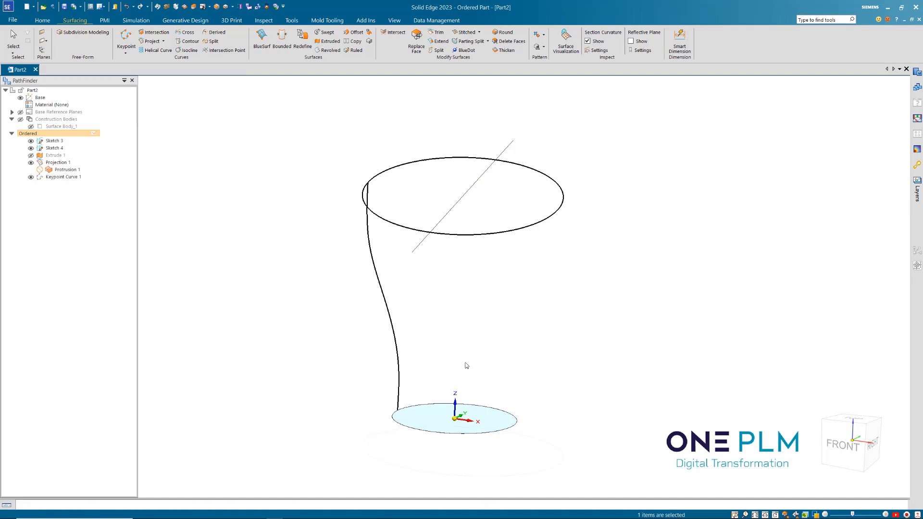
{"action": "left_click", "coordinate": [541, 332]}
{"action": "middle_click_drag", "start_coordinate": [510, 326], "coordinate": [531, 332]}
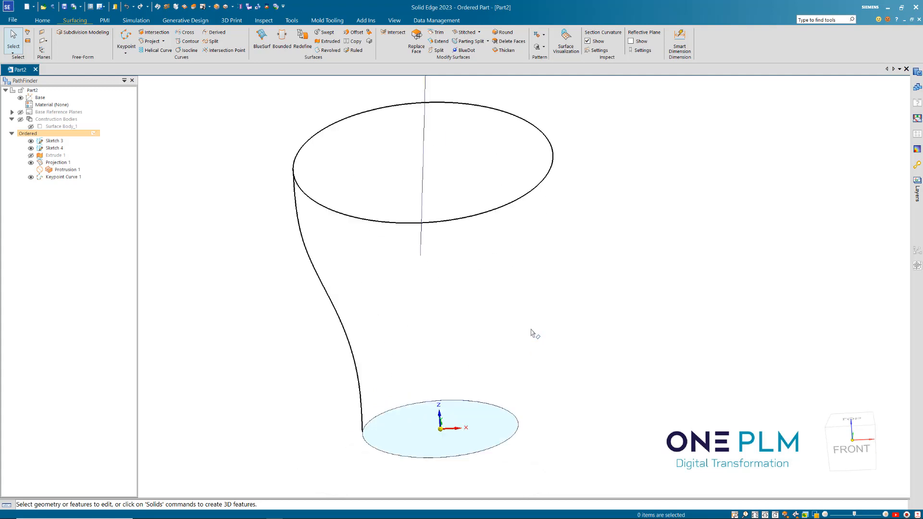
Mirror the keypoint curve about the base YZ plane with Mirror Copy Part to create the opposite side curve.
{"action": "left_click", "coordinate": [543, 46]}
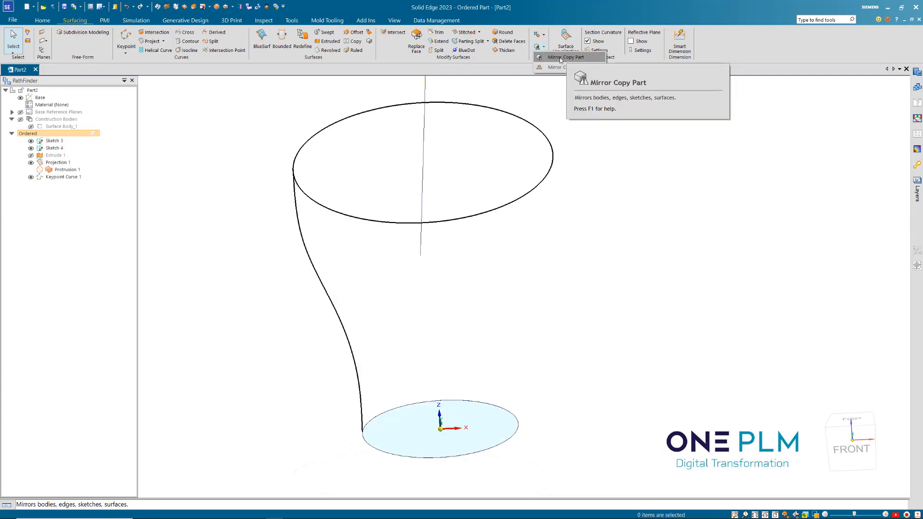
{"action": "left_click", "coordinate": [561, 58]}
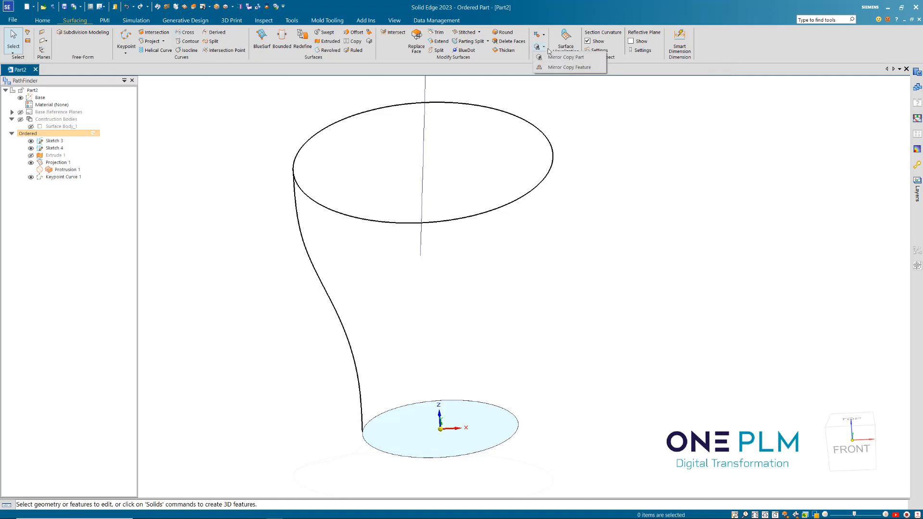
{"action": "left_click", "coordinate": [565, 58]}
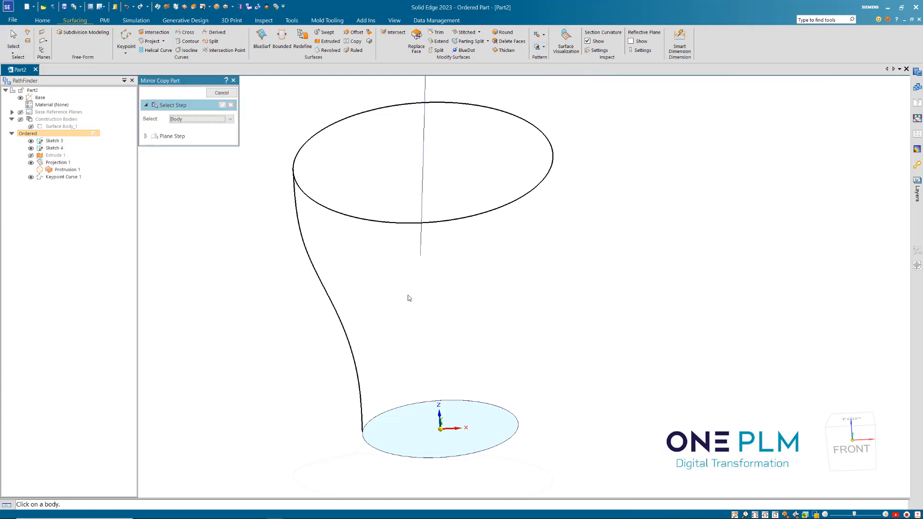
{"action": "left_click", "coordinate": [317, 279]}
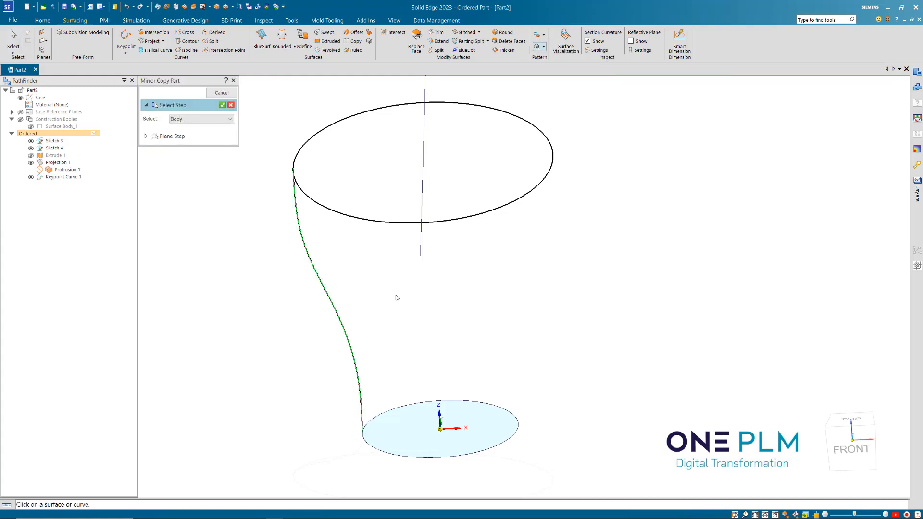
{"action": "mouse_move", "coordinate": [398, 298]}
{"action": "middle_mouse_down"}
{"action": "mouse_move", "coordinate": [422, 304]}
{"action": "mouse_move", "coordinate": [412, 296]}
{"action": "middle_mouse_up"}
{"action": "middle_click_drag", "start_coordinate": [435, 311], "coordinate": [418, 310]}
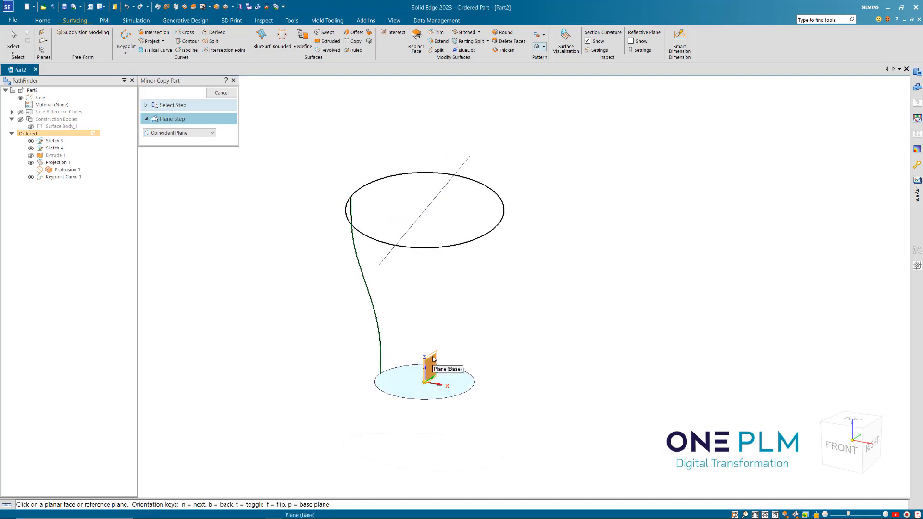
{"action": "left_click", "coordinate": [433, 359]}
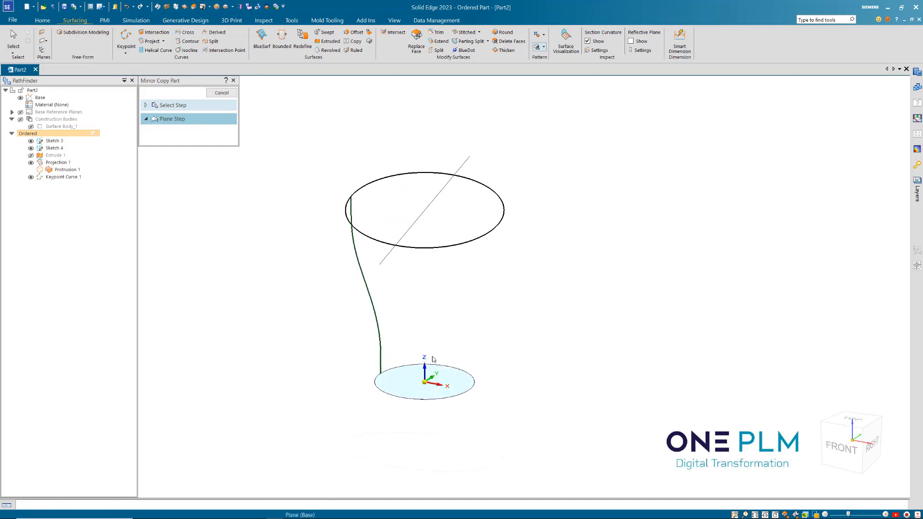
{"action": "left_click", "coordinate": [217, 94]}
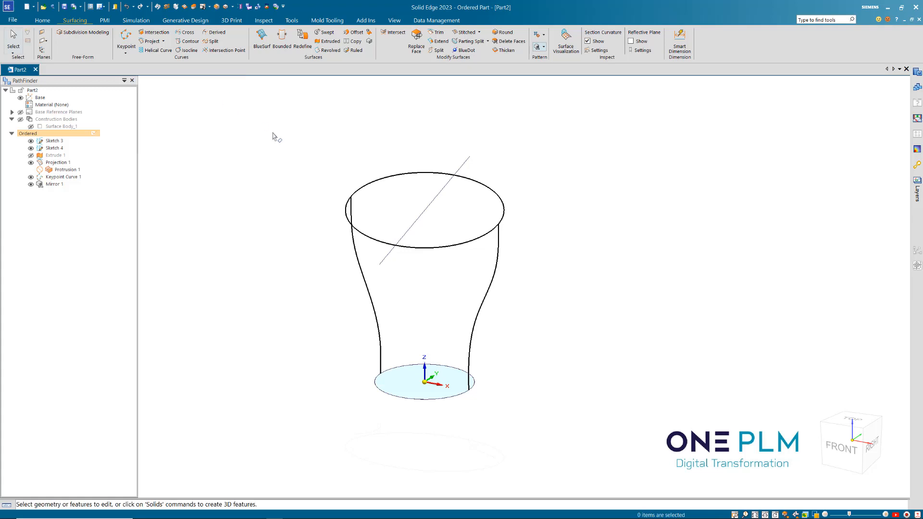
Start a lofted protrusion with the projected ellipse and the base circle as cross sections, and preview it.
{"action": "scroll", "coordinate": [369, 151], "scroll_direction": "up", "scroll_amount": 2}
{"action": "left_click", "coordinate": [42, 20]}
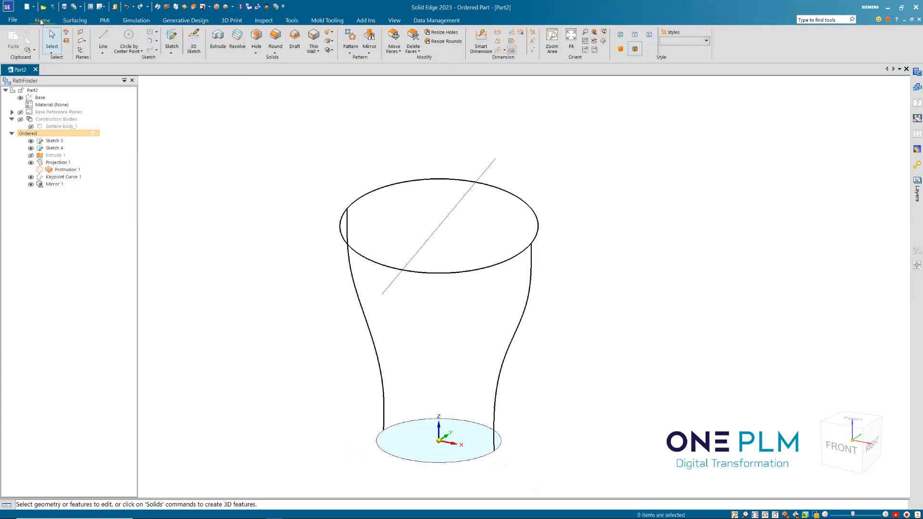
{"action": "left_click", "coordinate": [332, 33]}
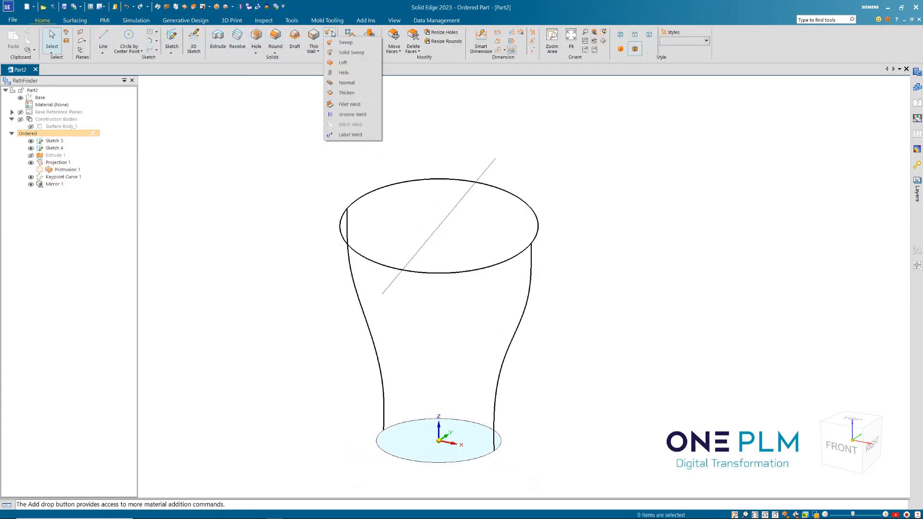
{"action": "left_click", "coordinate": [343, 63]}
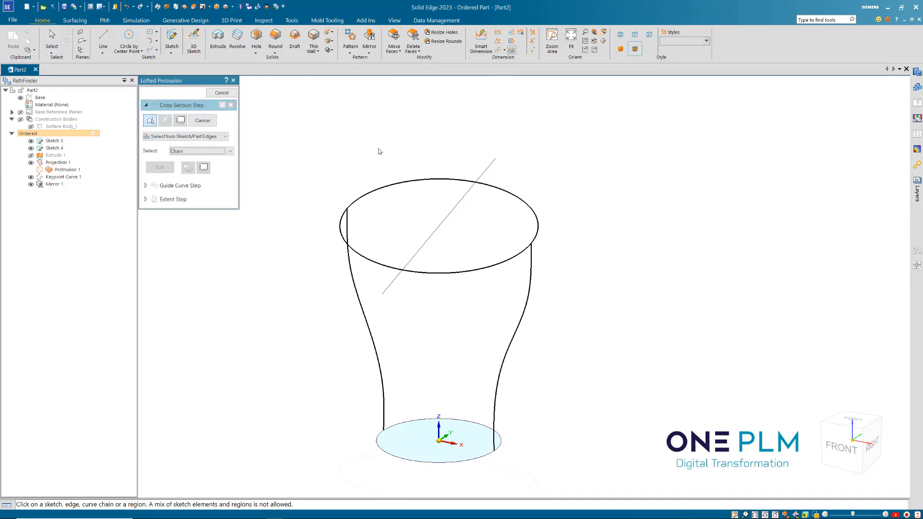
{"action": "left_click", "coordinate": [379, 184]}
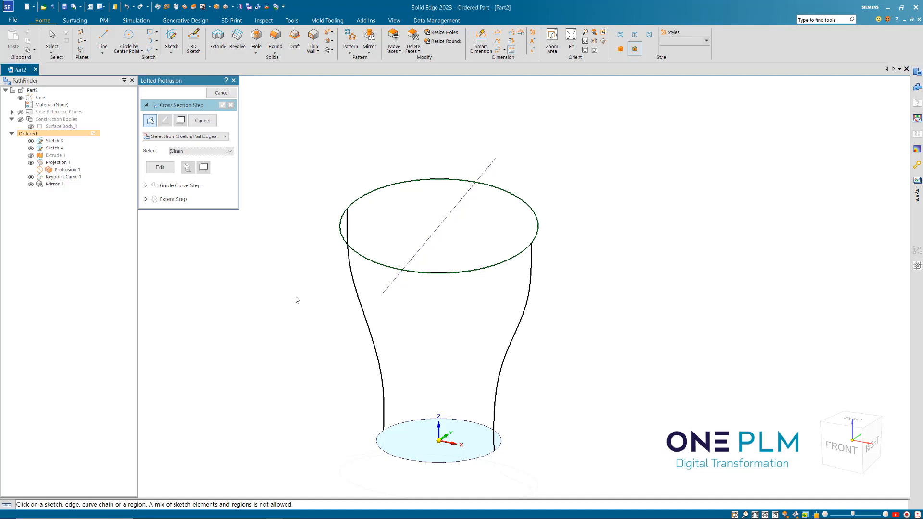
{"action": "left_click", "coordinate": [393, 427]}
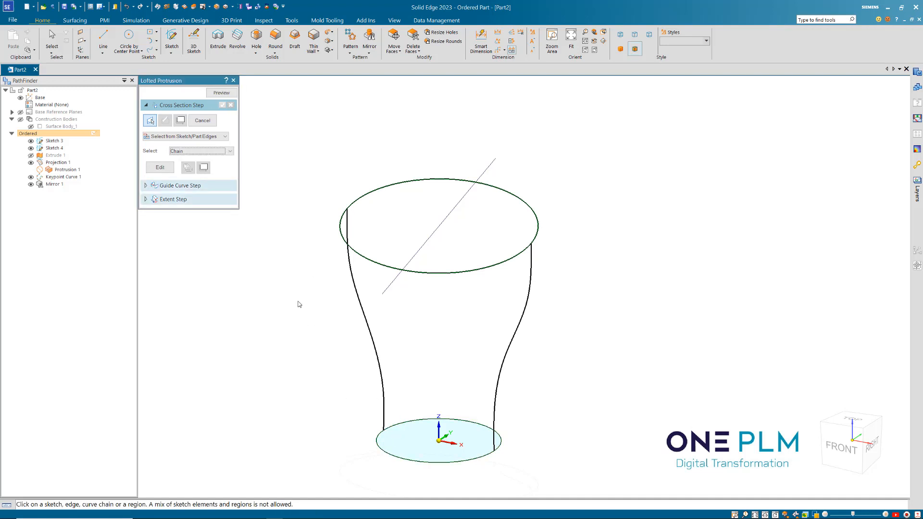
{"action": "left_click", "coordinate": [226, 93]}
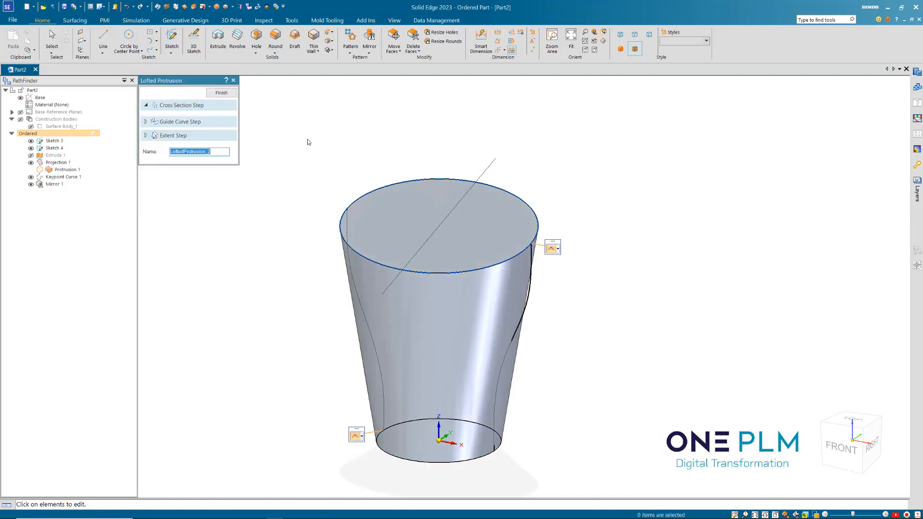
Add the keypoint curve and its mirrored copy as guide curves of the loft and finish the protrusion.
{"action": "left_click", "coordinate": [168, 122]}
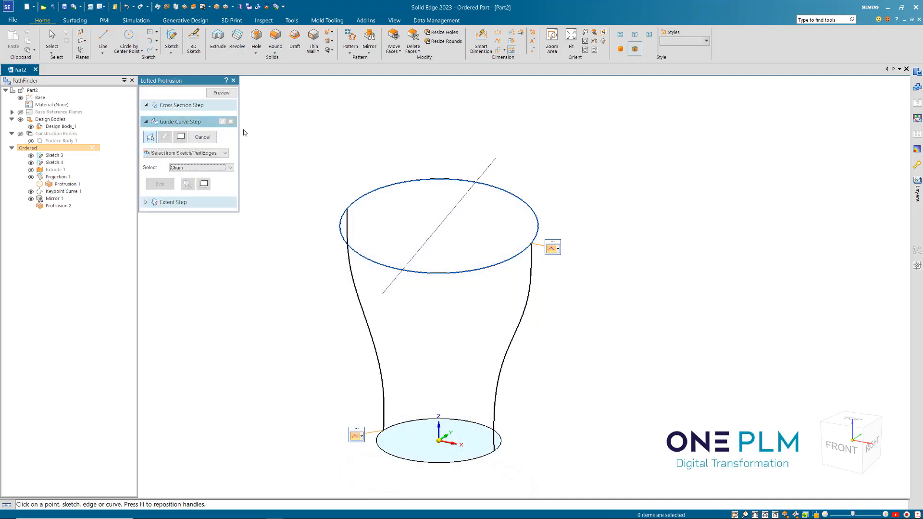
{"action": "left_click", "coordinate": [349, 261]}
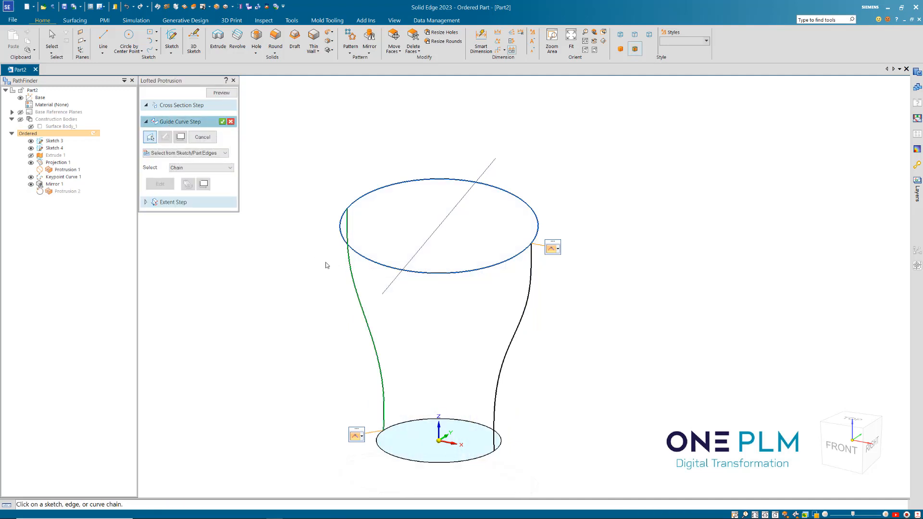
{"action": "right_click", "coordinate": [326, 265]}
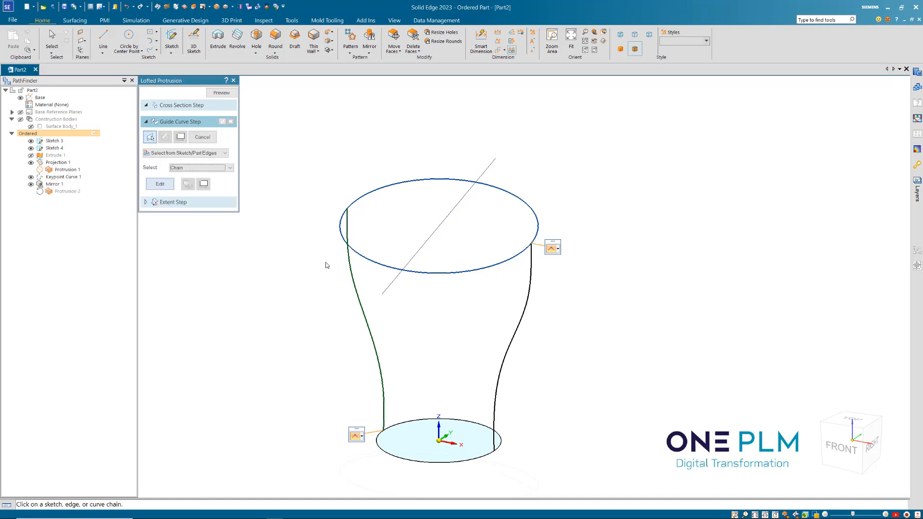
{"action": "left_click", "coordinate": [531, 279]}
{"action": "right_click", "coordinate": [547, 293]}
{"action": "left_click", "coordinate": [221, 93]}
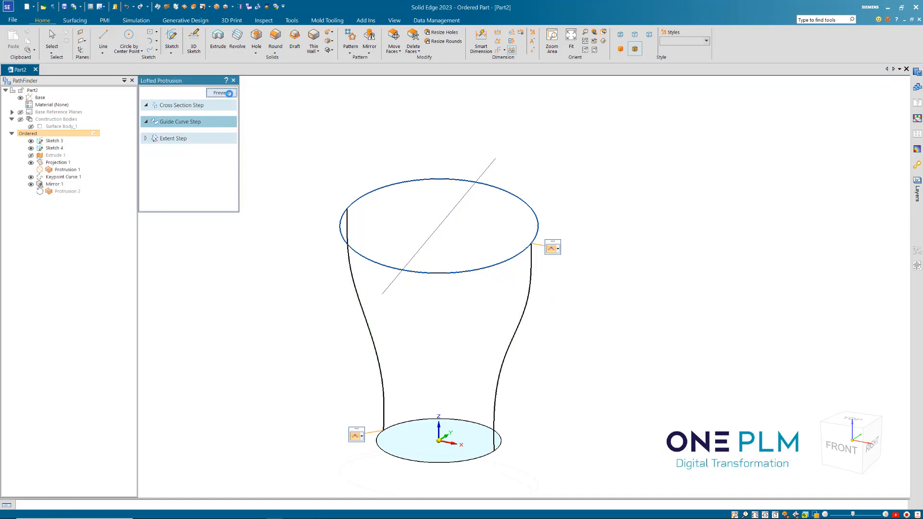
{"action": "mouse_move", "coordinate": [529, 338]}
{"action": "middle_mouse_down"}
{"action": "mouse_move", "coordinate": [561, 319]}
{"action": "mouse_move", "coordinate": [538, 332]}
{"action": "middle_mouse_up"}
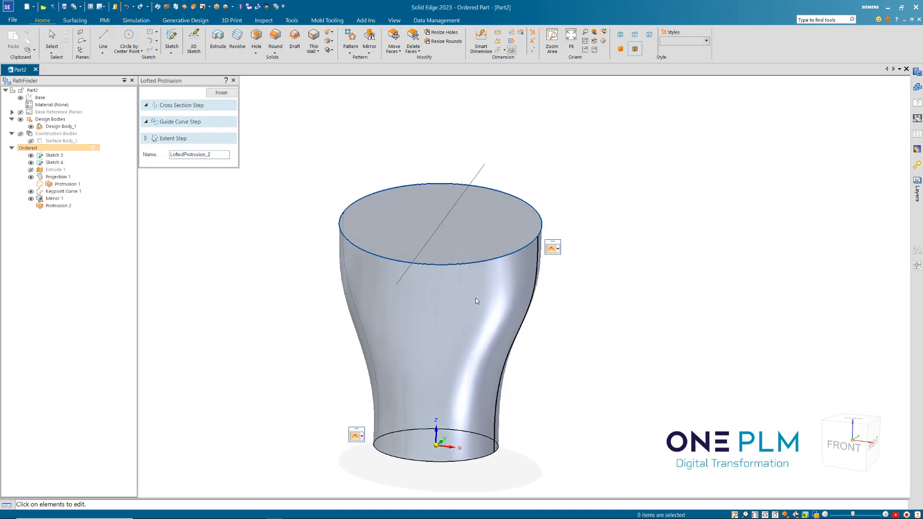
{"action": "left_click", "coordinate": [222, 105]}
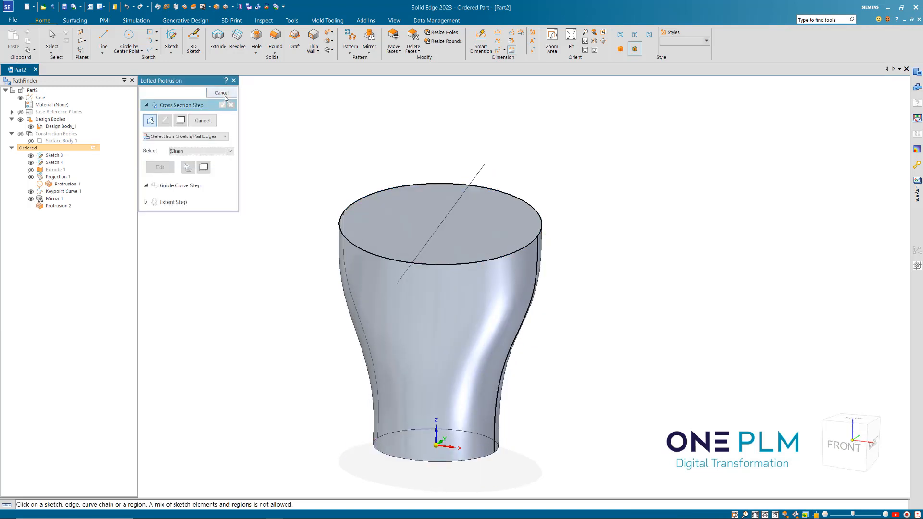
{"action": "left_click", "coordinate": [222, 93]}
Hide Sketch 4, which holds the sloped line.
{"action": "scroll", "coordinate": [278, 190], "scroll_direction": "down", "scroll_amount": 2}
{"action": "scroll", "coordinate": [299, 259], "scroll_direction": "up", "scroll_amount": 3}
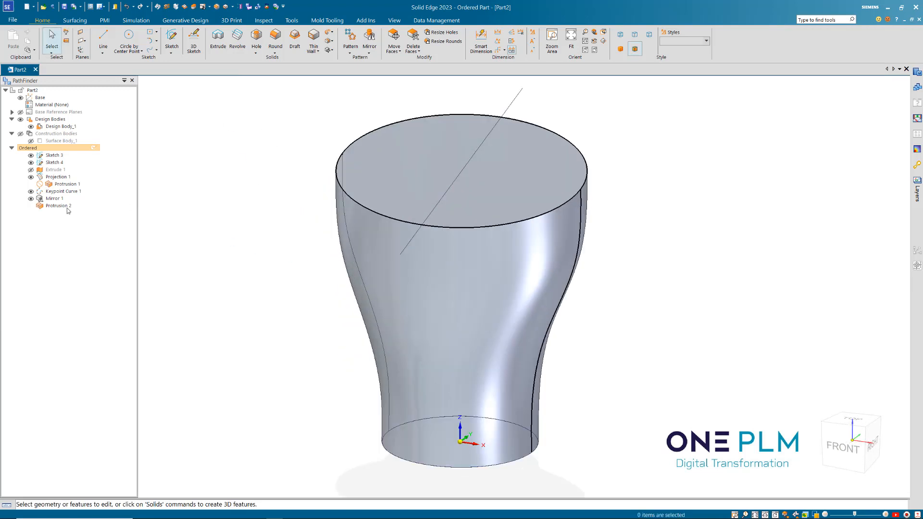
{"action": "left_click", "coordinate": [30, 163]}
{"action": "middle_click_drag", "start_coordinate": [208, 215], "coordinate": [212, 209]}
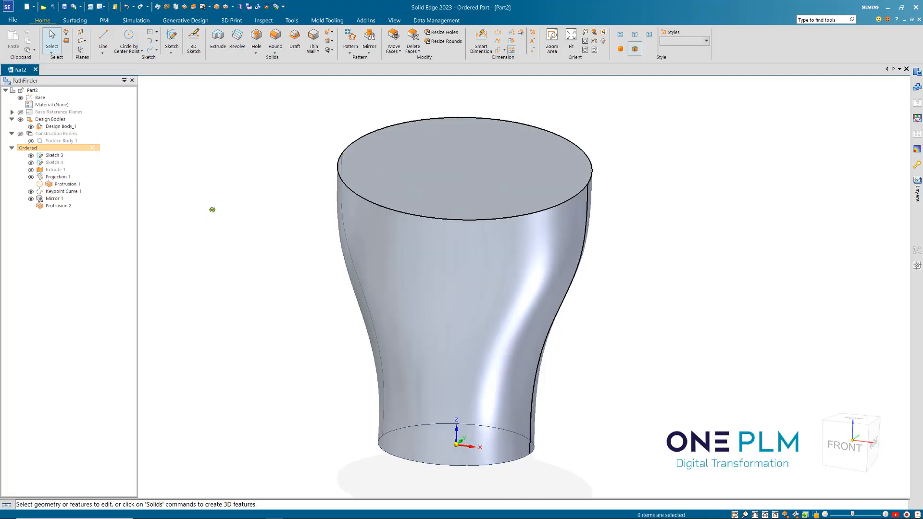
Lower the keypoint curve's upper point to about Z 760 mm and middle point to about Z 394 mm, and slightly raise the lowest.
{"action": "left_click", "coordinate": [76, 190]}
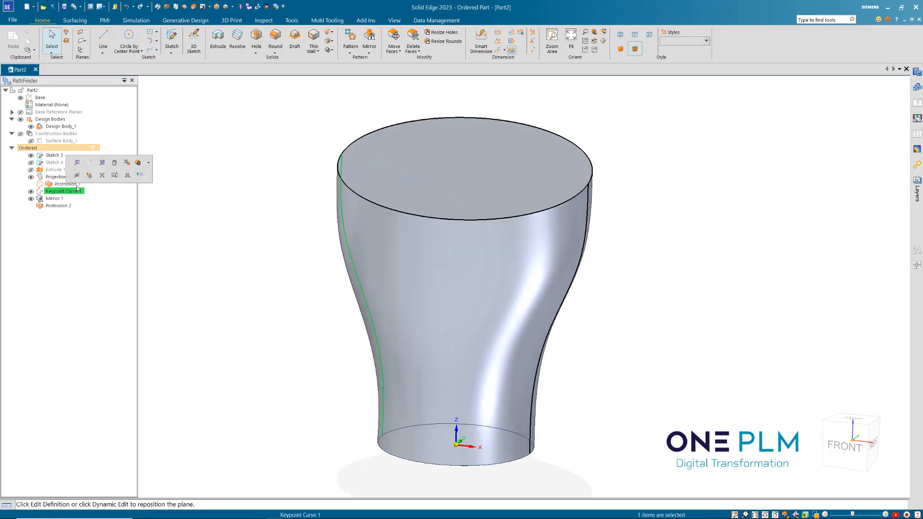
{"action": "left_click", "coordinate": [101, 163]}
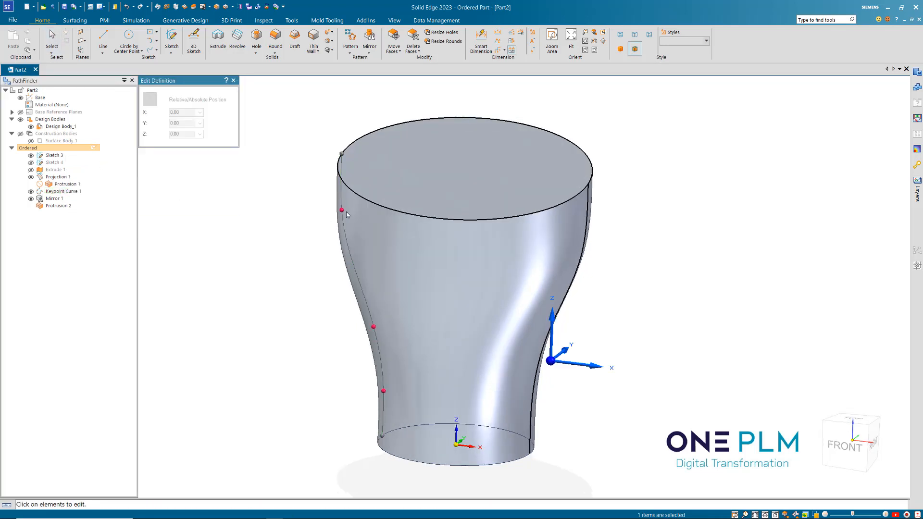
{"action": "left_click_drag", "start_coordinate": [342, 212], "coordinate": [346, 244]}
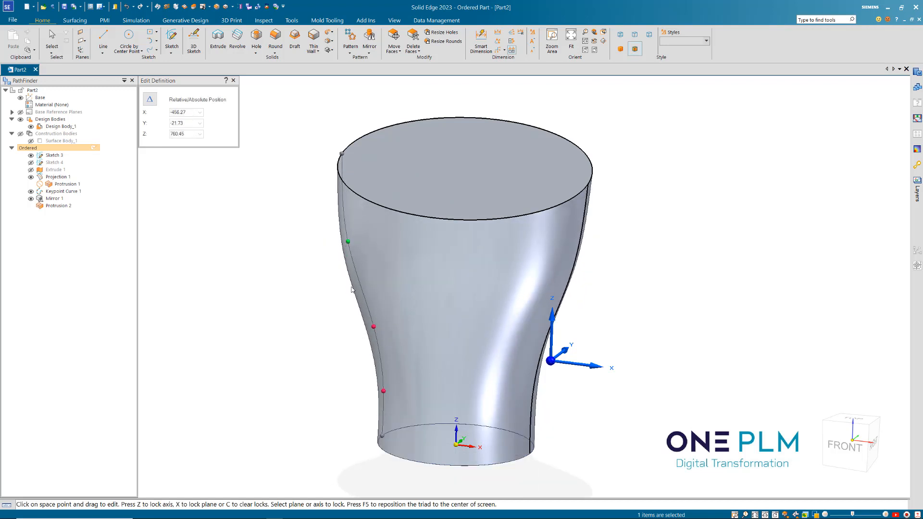
{"action": "mouse_move", "coordinate": [374, 327]}
{"action": "left_mouse_down"}
{"action": "mouse_move", "coordinate": [378, 312]}
{"action": "mouse_move", "coordinate": [439, 278]}
{"action": "mouse_move", "coordinate": [380, 242]}
{"action": "mouse_move", "coordinate": [368, 286]}
{"action": "mouse_move", "coordinate": [382, 340]}
{"action": "left_mouse_up"}
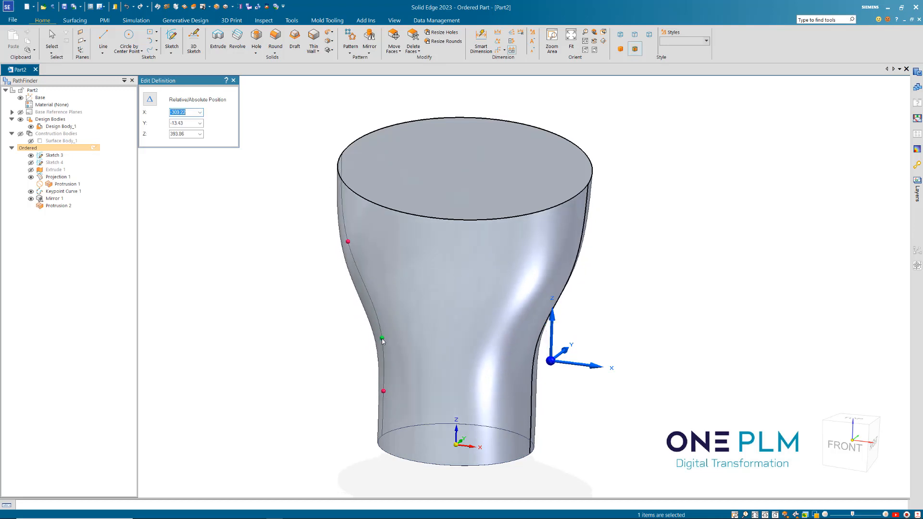
{"action": "mouse_move", "coordinate": [383, 391]}
{"action": "left_mouse_down"}
{"action": "mouse_move", "coordinate": [370, 387]}
{"action": "mouse_move", "coordinate": [385, 388]}
{"action": "left_mouse_up"}
{"action": "middle_click_drag", "start_coordinate": [348, 347], "coordinate": [329, 354]}
{"action": "key", "text": "Escape"}
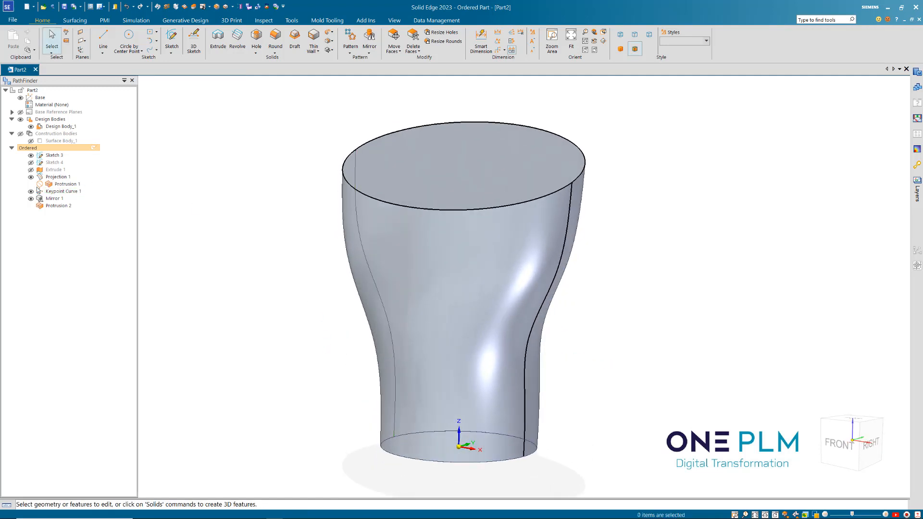
Dynamically edit Sketch 4 and reduce the vertical height dimension of its sloped line to lower the part's top.
{"action": "left_click", "coordinate": [53, 162]}
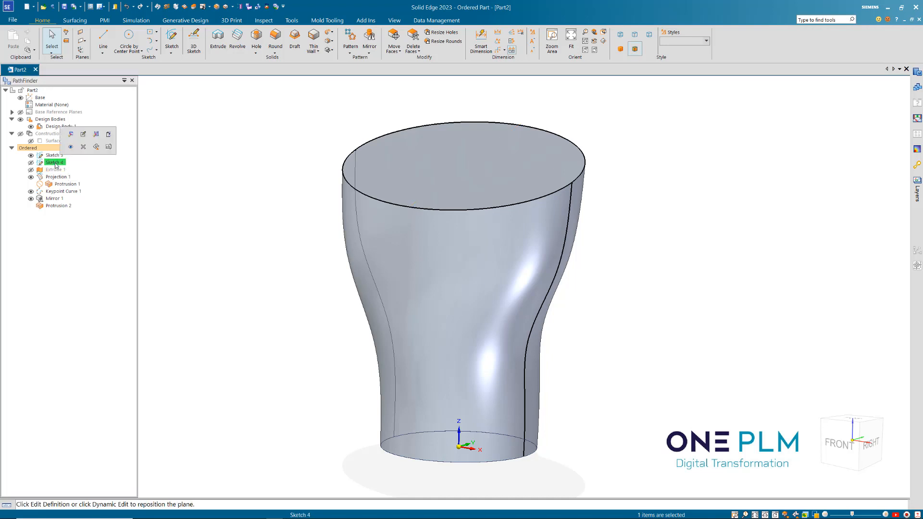
{"action": "left_click", "coordinate": [97, 135]}
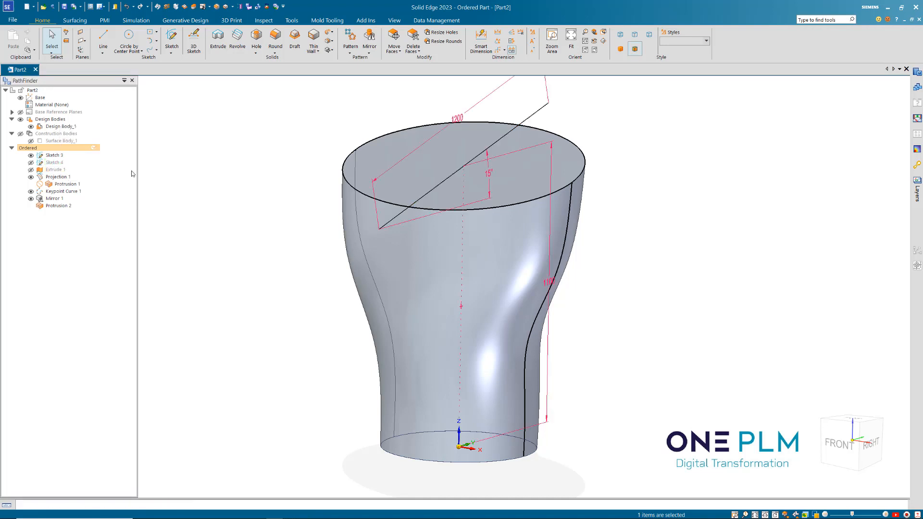
{"action": "left_click", "coordinate": [551, 287]}
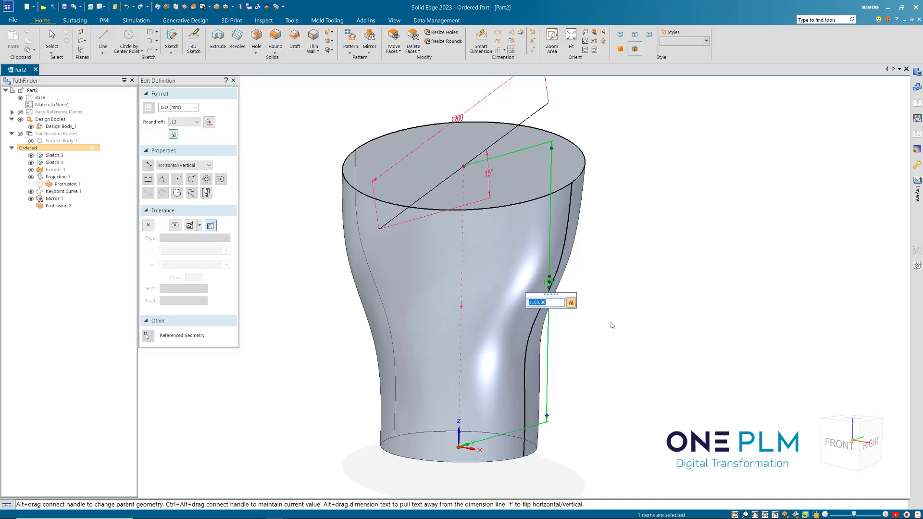
{"action": "key", "text": "Return"}
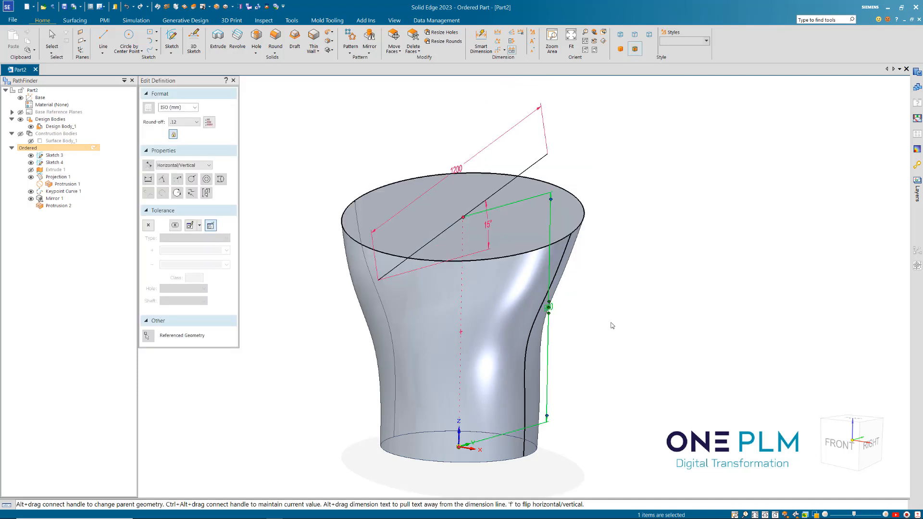
{"action": "key", "text": "Escape"}
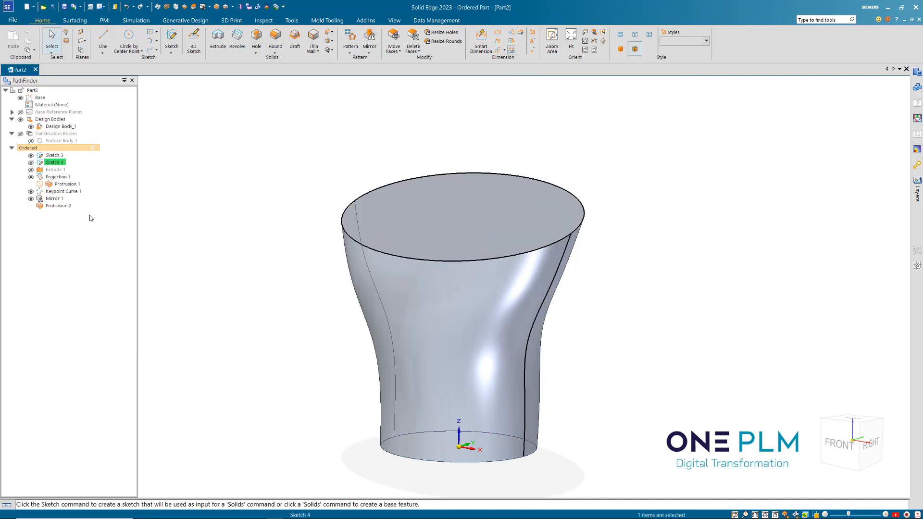
Dynamically edit the keypoint curve again, move its upper intermediate point down to about Z 718 mm, and finish editing.
{"action": "left_click", "coordinate": [60, 191]}
{"action": "left_click", "coordinate": [82, 174]}
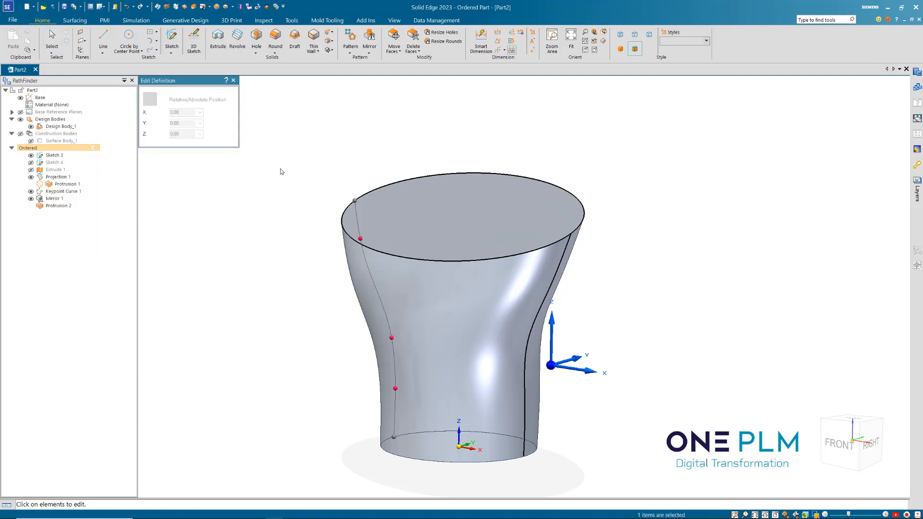
{"action": "left_click_drag", "start_coordinate": [360, 238], "coordinate": [357, 249]}
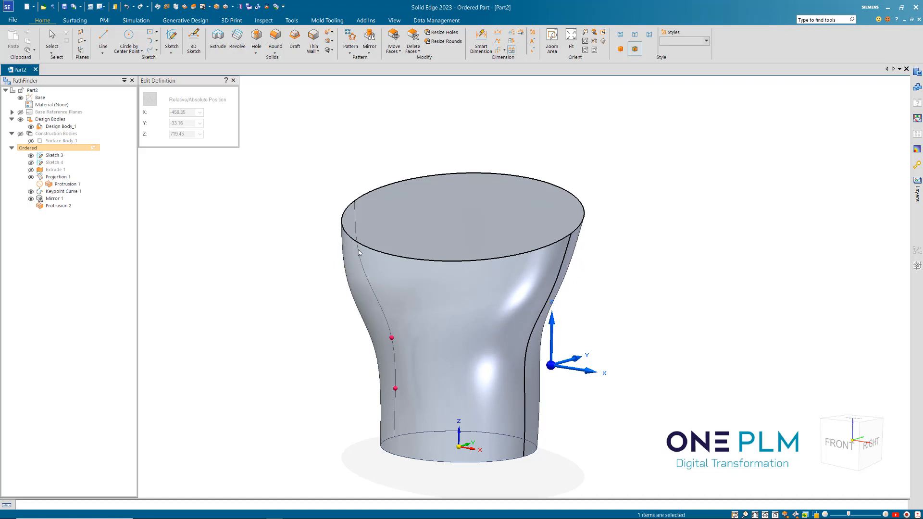
{"action": "left_click", "coordinate": [662, 320]}
{"action": "middle_click_drag", "start_coordinate": [553, 266], "coordinate": [568, 329]}
{"action": "scroll", "coordinate": [582, 324], "scroll_direction": "up", "scroll_amount": 2}
{"action": "scroll", "coordinate": [572, 323], "scroll_direction": "down", "scroll_amount": 2}
{"action": "key", "text": "Escape"}
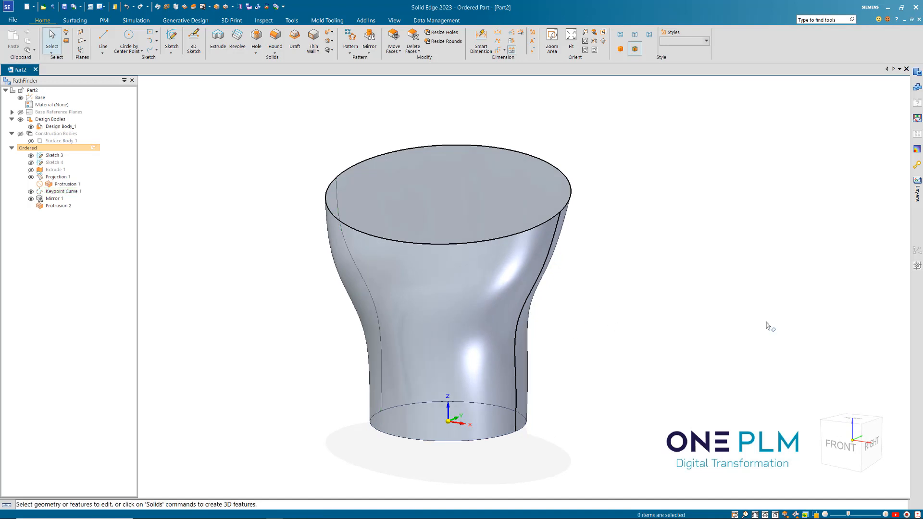